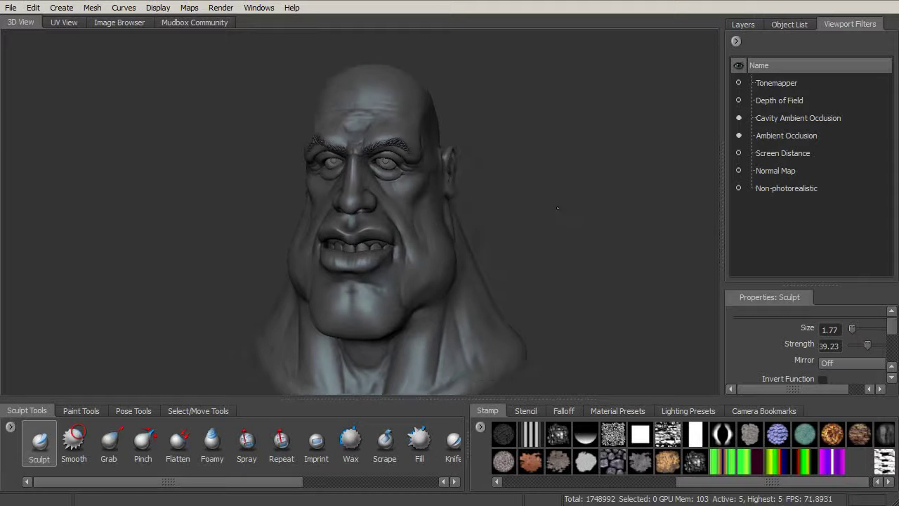
# Select the whole head mesh as an object.
pyautogui.keyDown('alt'); pyautogui.moveTo(542, 225); pyautogui.dragTo(525, 224); pyautogui.keyUp('alt')
pyautogui.keyDown('alt'); pyautogui.moveTo(525, 223); pyautogui.dragTo(544, 222, button='right'); pyautogui.keyUp('alt')
pyautogui.keyDown('alt'); pyautogui.moveTo(544, 222); pyautogui.dragTo(580, 222); pyautogui.keyUp('alt')
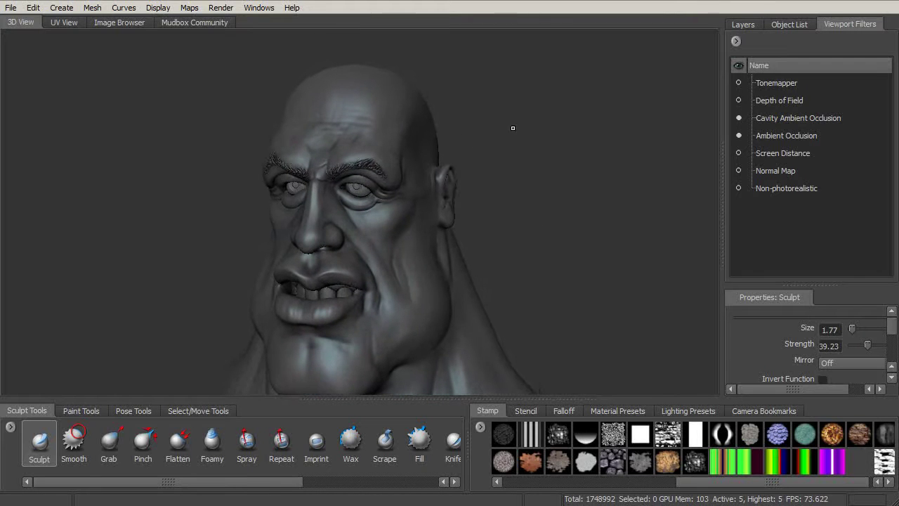
pyautogui.click(198, 411)
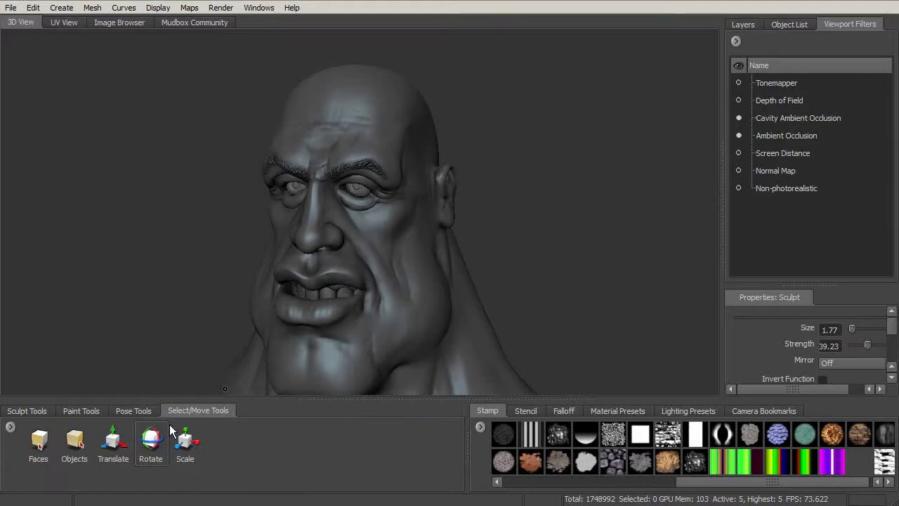
pyautogui.click(75, 443)
pyautogui.click(373, 148)
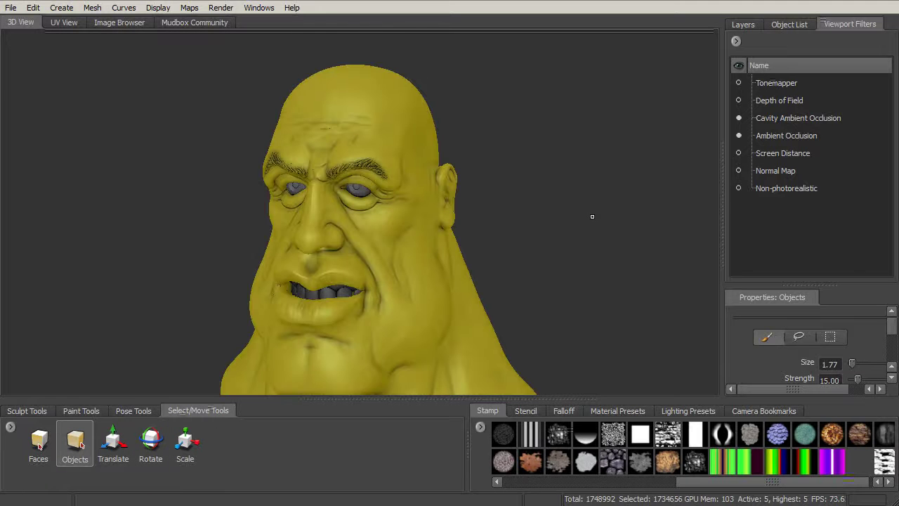
# Send the selected head to Maya as a new scene, choosing to send the base mesh instead of the current level.
pyautogui.click(11, 8)
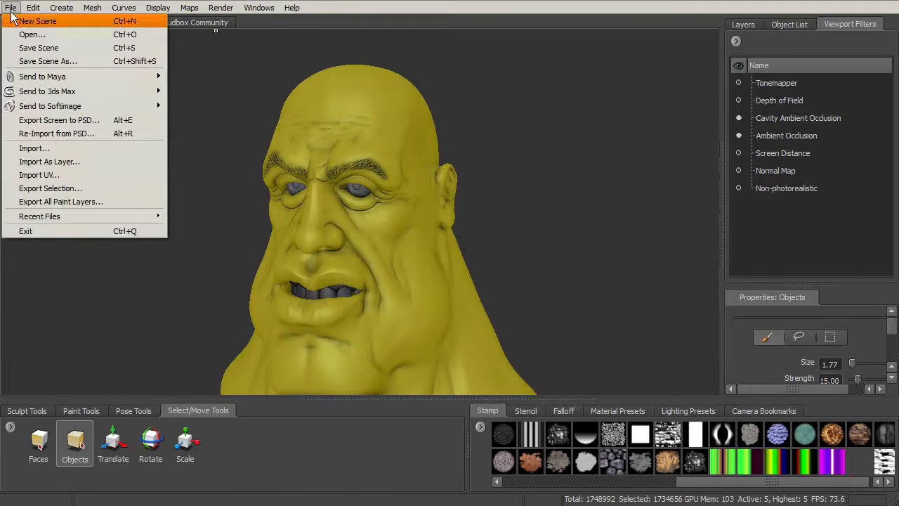
pyautogui.moveTo(42, 77)
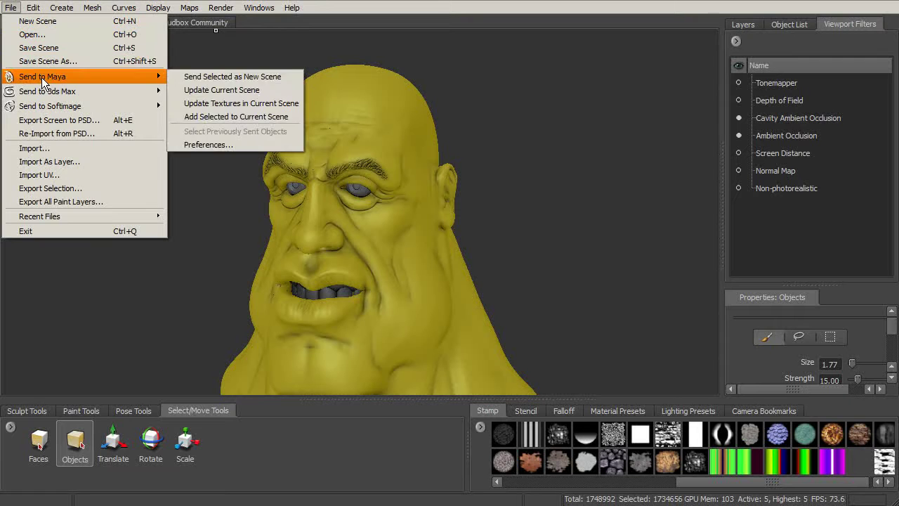
pyautogui.click(189, 76)
pyautogui.moveTo(415, 281); pyautogui.dragTo(639, 181)
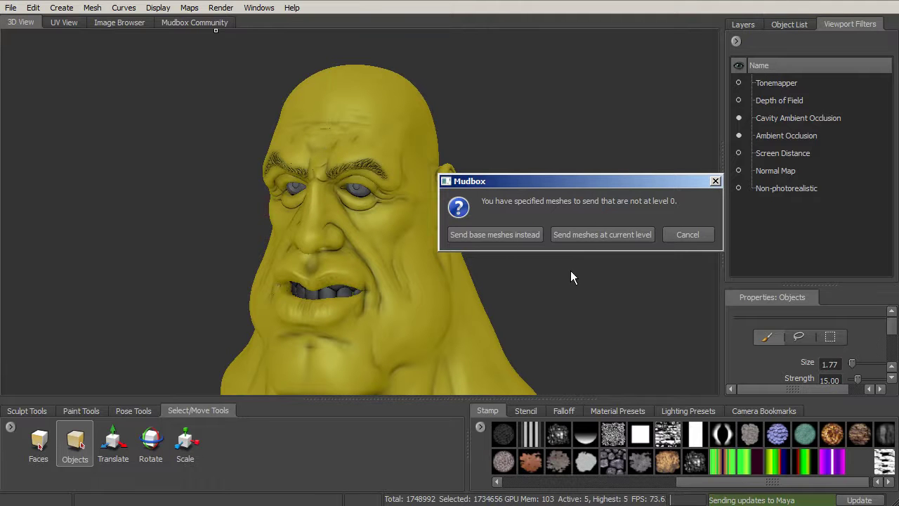
pyautogui.click(492, 234)
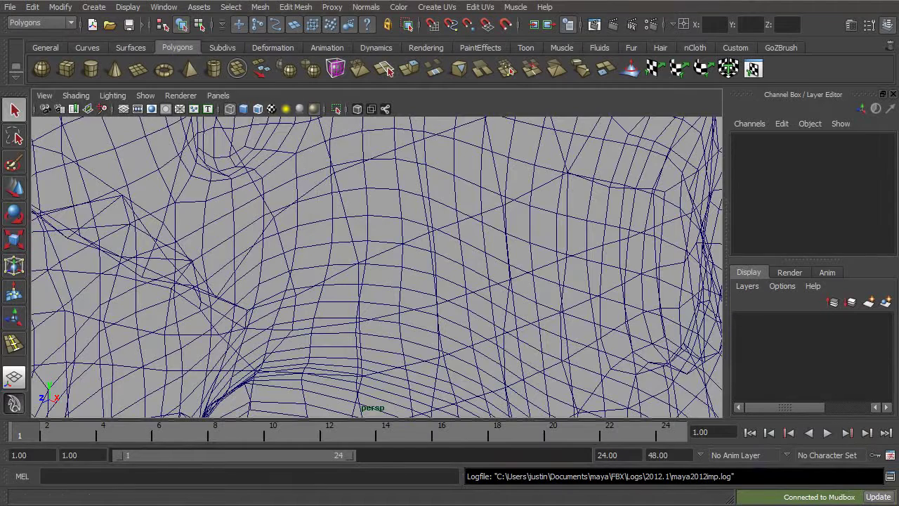
# Show the imported head smooth shaded in the perspective view, seen from the front, and select it.
pyautogui.keyDown('alt'); pyautogui.moveTo(571, 210); pyautogui.dragTo(455, 138, button='right'); pyautogui.keyUp('alt')
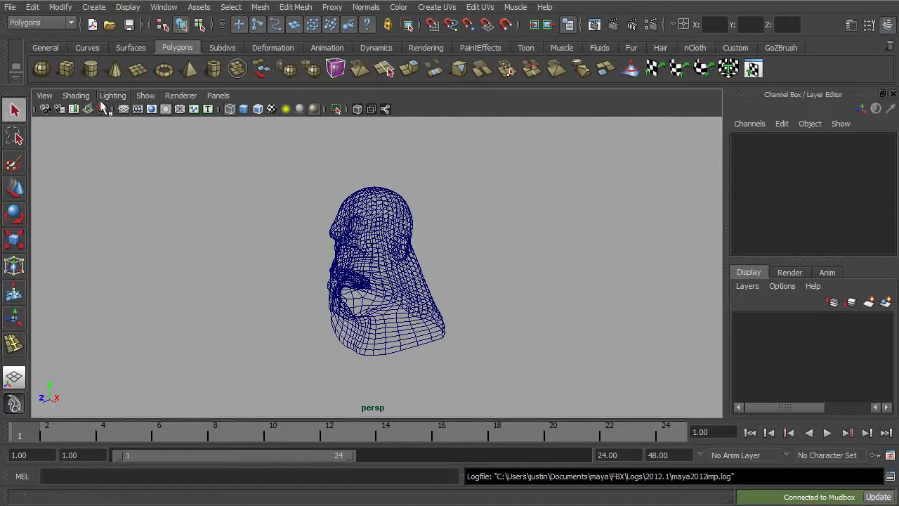
pyautogui.click(76, 94)
pyautogui.click(92, 126)
pyautogui.keyDown('alt'); pyautogui.moveTo(422, 242); pyautogui.dragTo(396, 242); pyautogui.keyUp('alt')
pyautogui.keyDown('alt'); pyautogui.moveTo(410, 278); pyautogui.dragTo(537, 247, button='right'); pyautogui.keyUp('alt')
pyautogui.keyDown('alt'); pyautogui.moveTo(521, 233); pyautogui.dragTo(518, 255, button='middle'); pyautogui.keyUp('alt')
pyautogui.keyDown('alt'); pyautogui.moveTo(518, 257); pyautogui.dragTo(544, 255); pyautogui.keyUp('alt')
pyautogui.keyDown('alt'); pyautogui.moveTo(546, 255); pyautogui.dragTo(580, 264, button='right'); pyautogui.keyUp('alt')
pyautogui.click(423, 288)
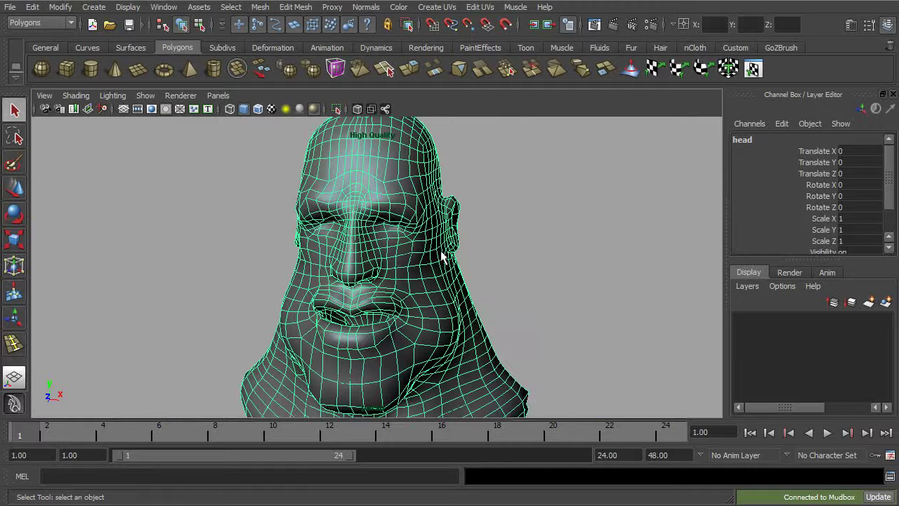
# Deselect the head and switch the perspective view to default quality rendering.
pyautogui.click(518, 231)
pyautogui.keyDown('alt'); pyautogui.moveTo(517, 265); pyautogui.dragTo(532, 227); pyautogui.keyUp('alt')
pyautogui.click(178, 95)
pyautogui.click(188, 117)
pyautogui.keyDown('alt'); pyautogui.moveTo(531, 226); pyautogui.dragTo(551, 243, button='right'); pyautogui.keyUp('alt')
pyautogui.keyDown('alt'); pyautogui.moveTo(439, 190); pyautogui.dragTo(494, 208); pyautogui.keyUp('alt')
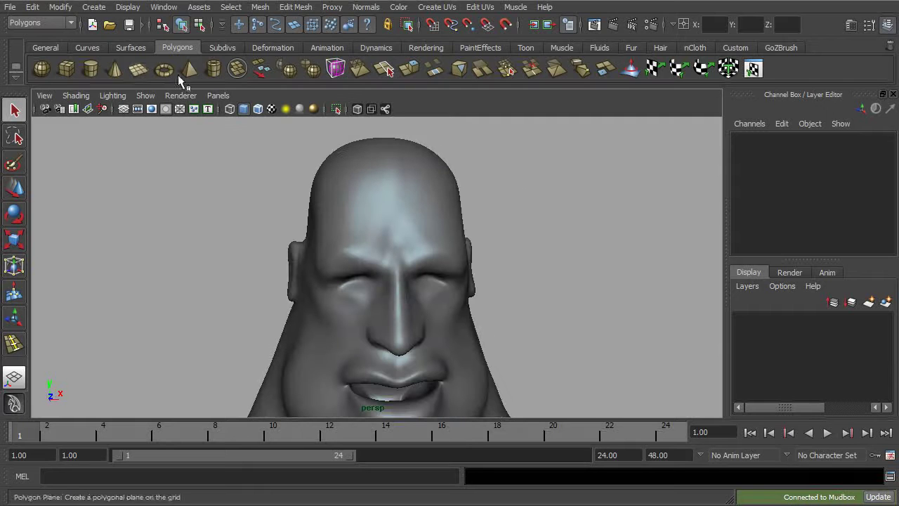
# Create a polygon pipe primitive.
pyautogui.click(93, 7)
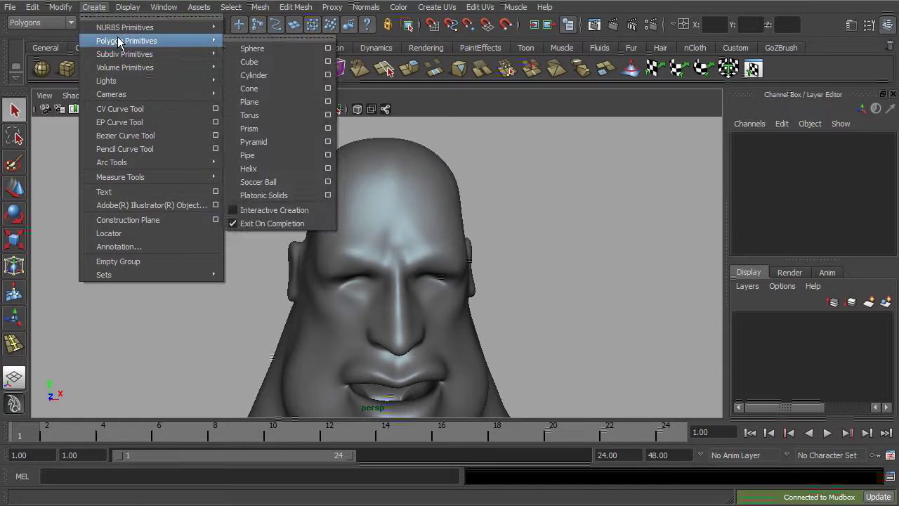
pyautogui.moveTo(196, 53)
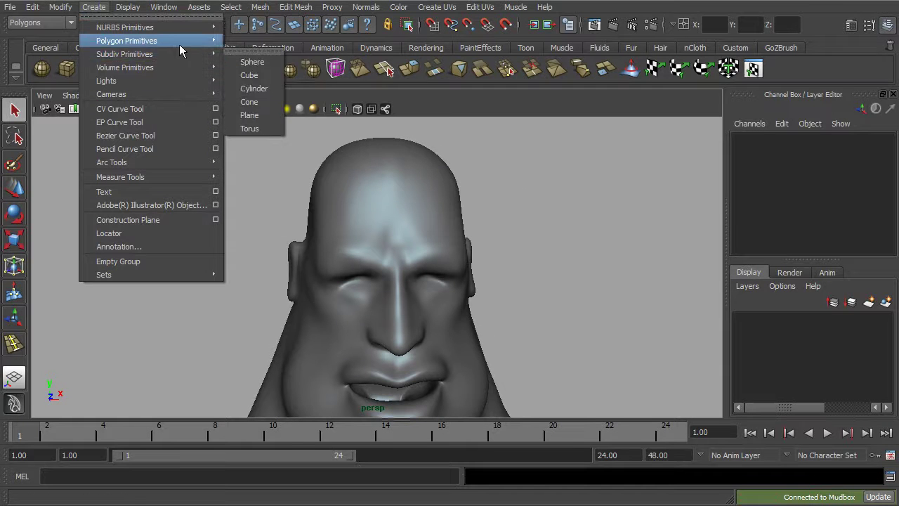
pyautogui.click(260, 155)
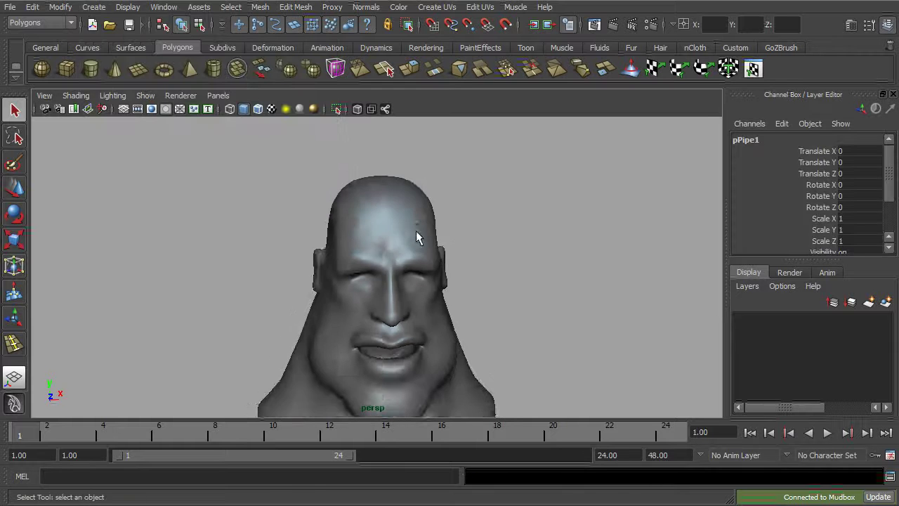
# Raise the pipe to about Y 98.45 and scale it uniformly to about 96.28 so it surrounds the top of the head.
pyautogui.keyDown('alt'); pyautogui.moveTo(418, 231); pyautogui.dragTo(381, 266); pyautogui.keyUp('alt')
pyautogui.press('w')
pyautogui.moveTo(367, 231); pyautogui.dragTo(437, 237)
pyautogui.press('r')
pyautogui.keyDown('alt'); pyautogui.moveTo(438, 237); pyautogui.dragTo(531, 245, button='right'); pyautogui.keyUp('alt')
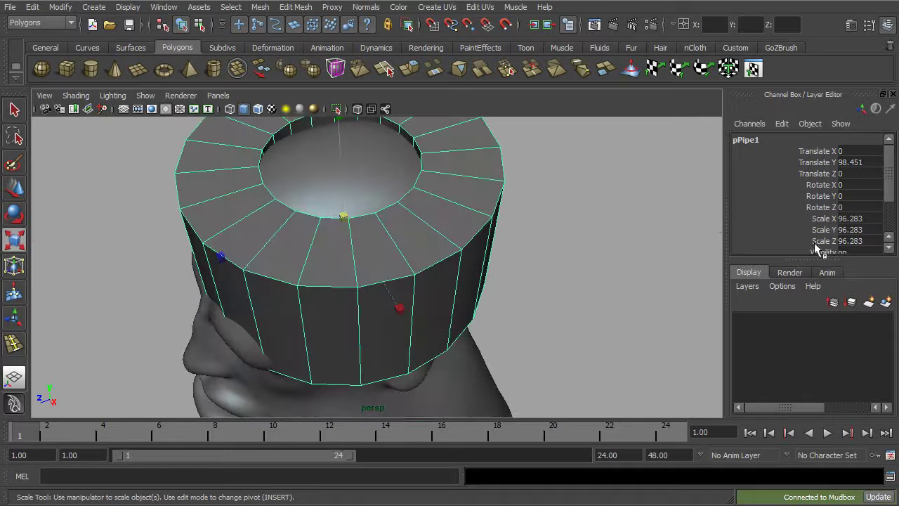
# Expand the pipe's polyPipe inputs and set its thickness to 0.1.
pyautogui.moveTo(889, 195); pyautogui.dragTo(890, 242)
pyautogui.click(770, 238)
pyautogui.moveTo(888, 176); pyautogui.dragTo(887, 211)
pyautogui.click(820, 189)
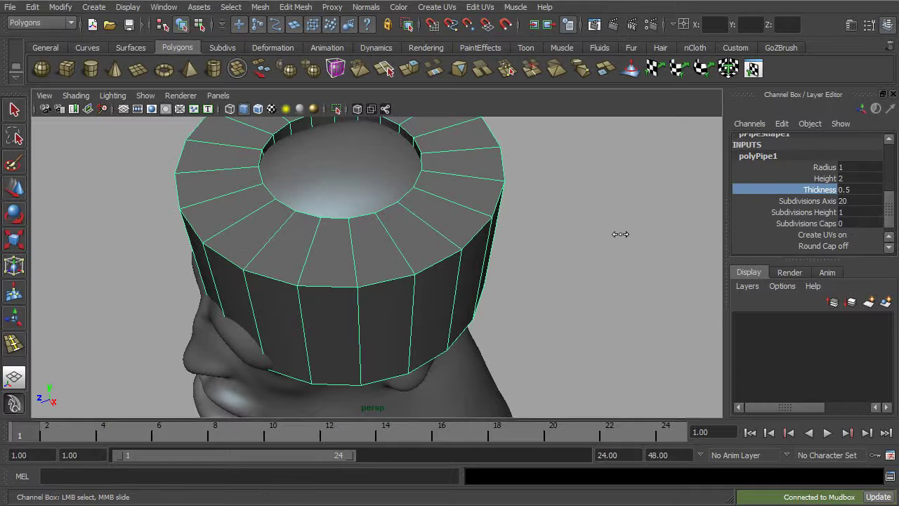
pyautogui.moveTo(620, 234); pyautogui.dragTo(641, 242, button='middle')
# Set the pipe's height to 0.6.
pyautogui.click(825, 178)
pyautogui.moveTo(640, 242)
pyautogui.keyDown('alt'); pyautogui.mouseDown()
pyautogui.moveTo(640, 215)
pyautogui.moveTo(653, 248)
pyautogui.moveTo(618, 238)
pyautogui.moveTo(628, 222)
pyautogui.moveTo(674, 261)
pyautogui.moveTo(641, 239)
pyautogui.moveTo(686, 250)
pyautogui.moveTo(676, 267)
pyautogui.moveTo(647, 252)
pyautogui.mouseUp(); pyautogui.keyUp('alt')
pyautogui.moveTo(648, 252); pyautogui.dragTo(646, 251, button='middle')
pyautogui.moveTo(646, 251)
pyautogui.keyDown('alt'); pyautogui.mouseDown()
pyautogui.moveTo(646, 239)
pyautogui.moveTo(746, 217)
pyautogui.moveTo(662, 234)
pyautogui.moveTo(642, 255)
pyautogui.mouseUp(); pyautogui.keyUp('alt')
pyautogui.moveTo(642, 255); pyautogui.dragTo(643, 256, button='middle')
pyautogui.keyDown('alt'); pyautogui.moveTo(642, 256); pyautogui.dragTo(664, 225); pyautogui.keyUp('alt')
# Try pipe heights of 0.5 and 0.55.
pyautogui.click(854, 179)
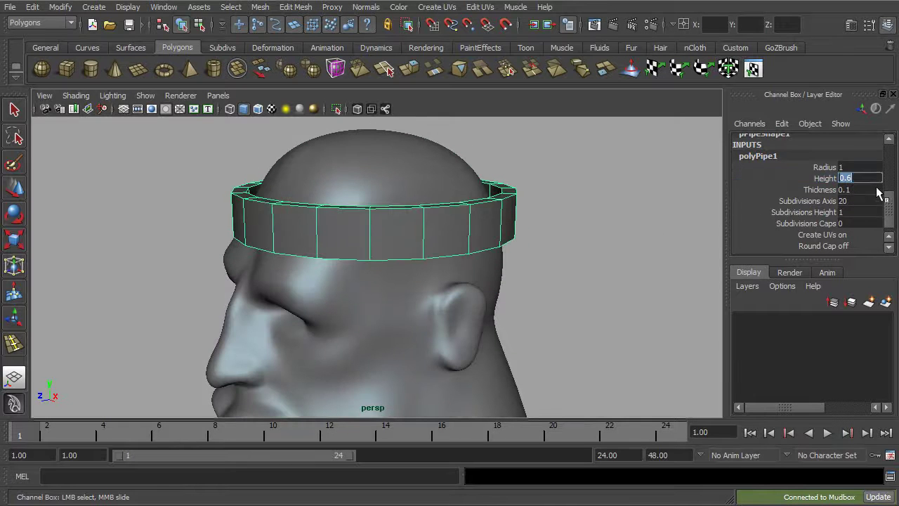
pyautogui.write('.5')
pyautogui.press('Return')
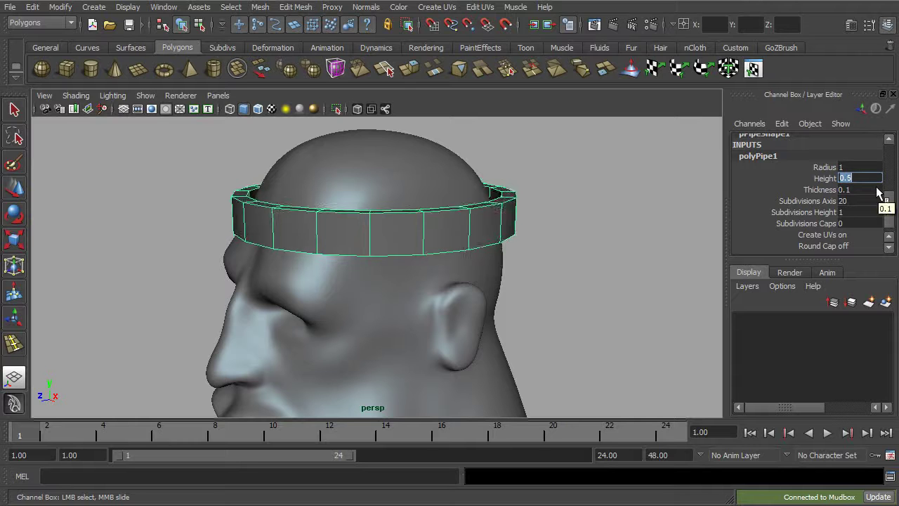
pyautogui.click(825, 180)
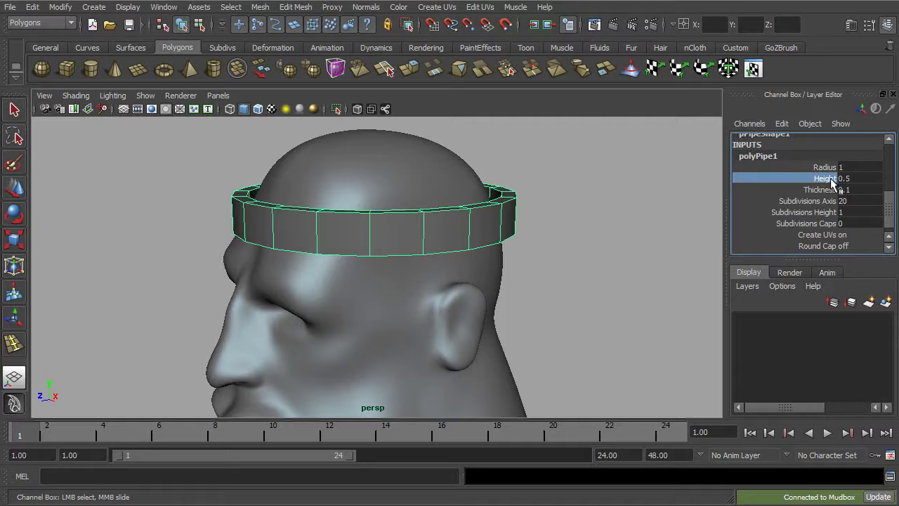
pyautogui.click(856, 180)
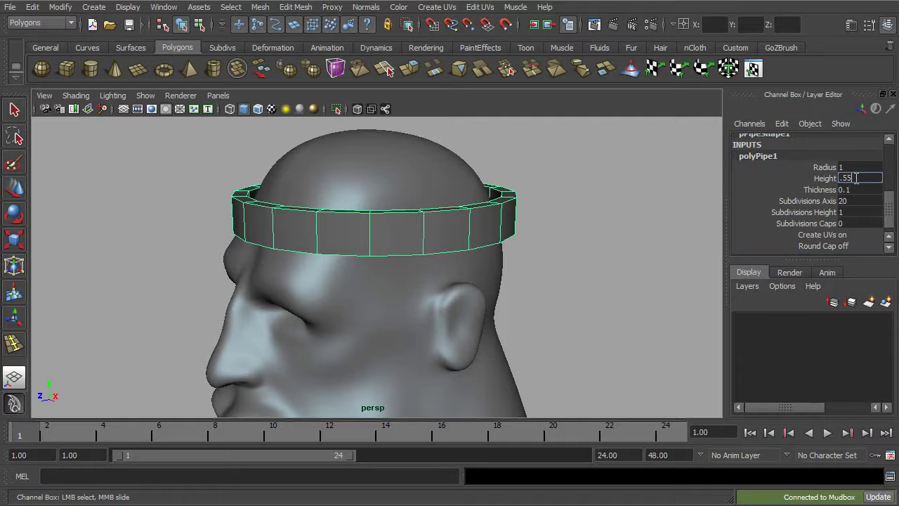
pyautogui.write('.55')
pyautogui.press('Return')
# Set the pipe's thickness to 0.06.
pyautogui.keyDown('alt'); pyautogui.moveTo(577, 229); pyautogui.dragTo(652, 283); pyautogui.keyUp('alt')
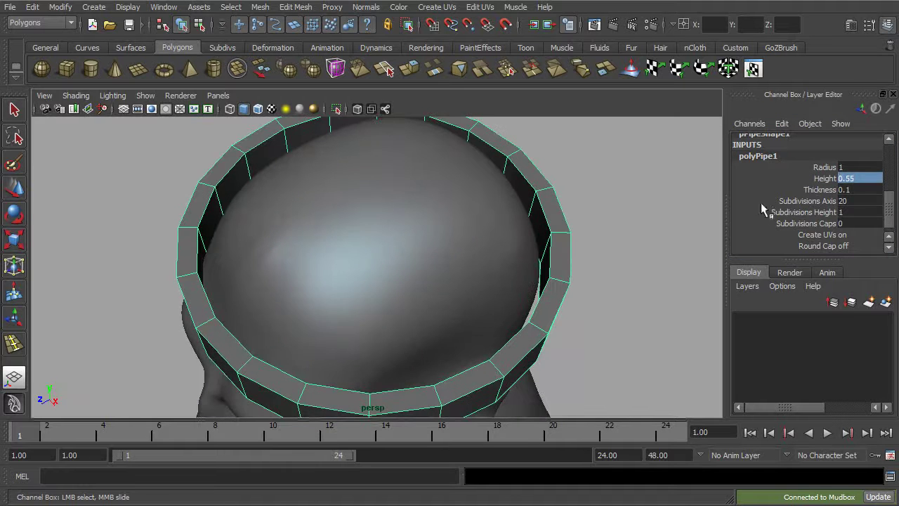
pyautogui.click(846, 190)
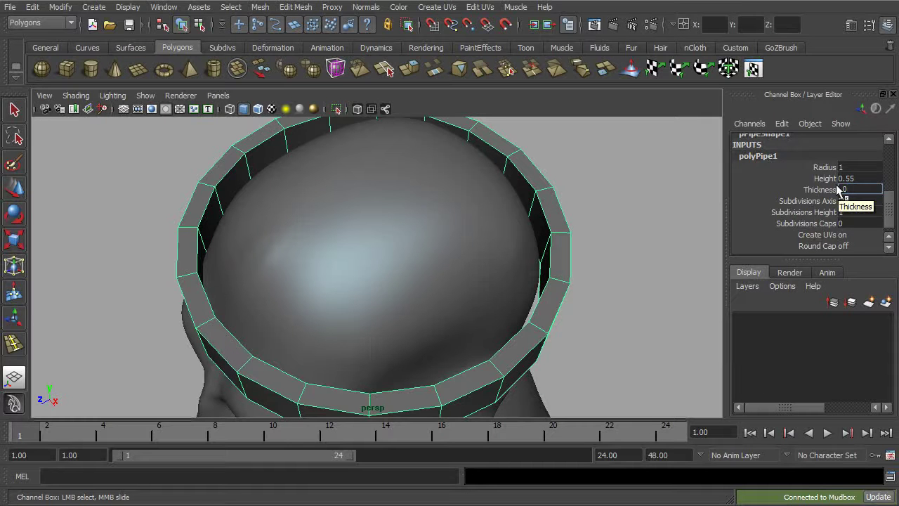
pyautogui.press('Return')
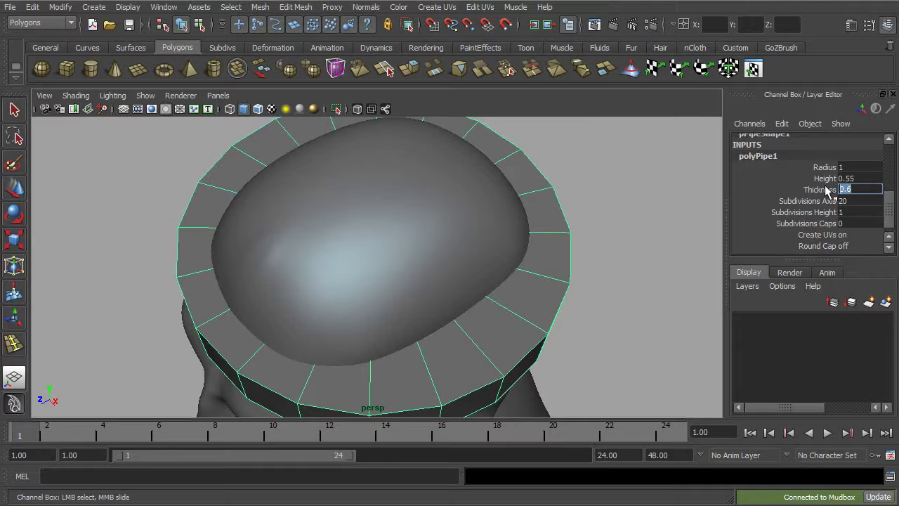
pyautogui.press('Return')
pyautogui.keyDown('alt'); pyautogui.moveTo(687, 228); pyautogui.dragTo(665, 254); pyautogui.keyUp('alt')
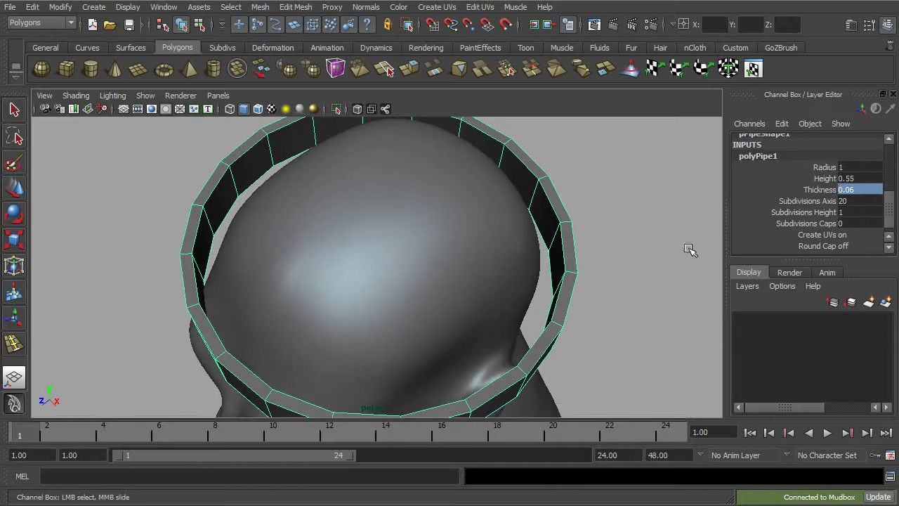
# Shift the pipe slightly toward the face along the Z axis.
pyautogui.click(820, 167)
pyautogui.moveTo(704, 196); pyautogui.dragTo(709, 195, button='middle')
pyautogui.keyDown('alt'); pyautogui.moveTo(709, 196); pyautogui.dragTo(561, 225); pyautogui.keyUp('alt')
pyautogui.press('e')
pyautogui.press('w')
pyautogui.moveTo(274, 278); pyautogui.dragTo(268, 277)
# Tilt the pipe to about -12.05 degrees around X and move it to about Y 81.19, Z -1.85, lower at the back.
pyautogui.keyDown('alt'); pyautogui.moveTo(350, 276); pyautogui.dragTo(403, 190); pyautogui.keyUp('alt')
pyautogui.press('e')
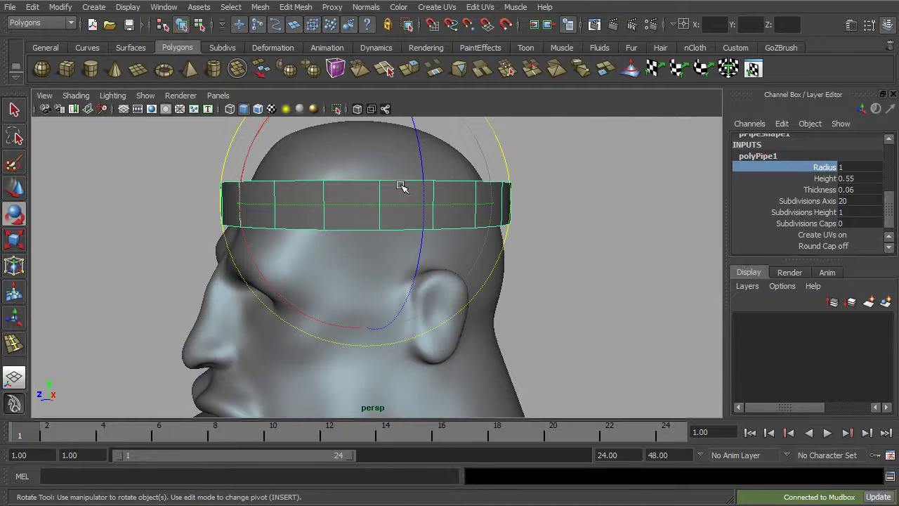
pyautogui.moveTo(246, 153); pyautogui.dragTo(266, 132)
pyautogui.press('w')
pyautogui.moveTo(367, 147); pyautogui.dragTo(405, 192)
pyautogui.moveTo(309, 228); pyautogui.dragTo(316, 228)
# Set the pipe's height to 0.7.
pyautogui.click(855, 178)
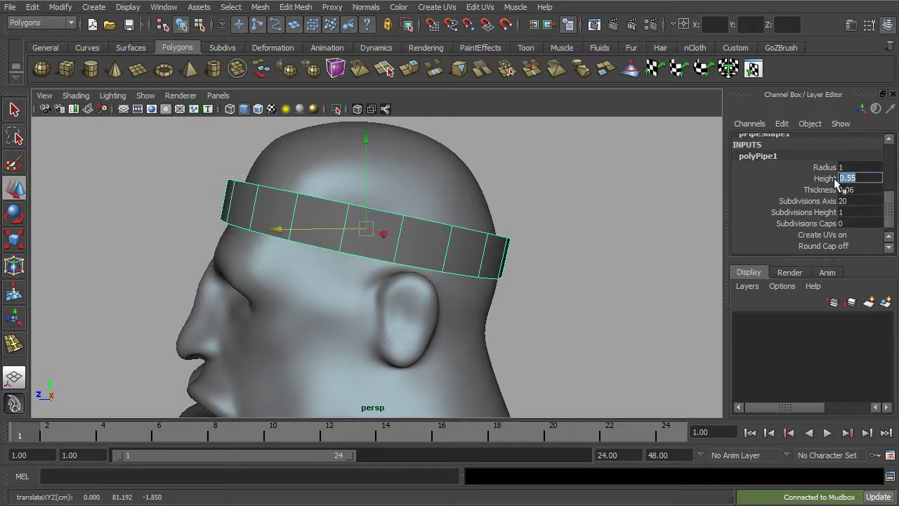
pyautogui.write('0.7')
pyautogui.press('Return')
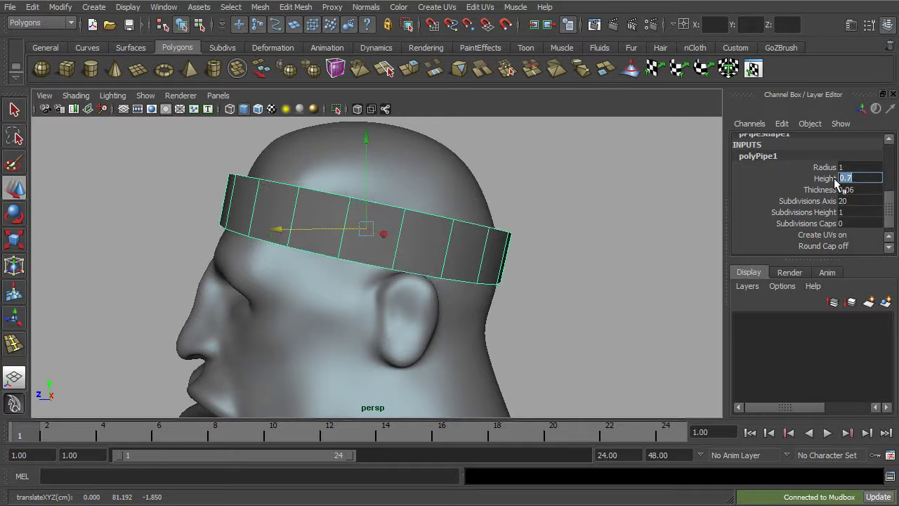
# Narrow the pipe to an X scale of about 78.08 so it sits closer to the sides of the head.
pyautogui.keyDown('alt'); pyautogui.moveTo(507, 245); pyautogui.dragTo(541, 241); pyautogui.keyUp('alt')
pyautogui.press('r')
pyautogui.keyDown('alt'); pyautogui.moveTo(471, 267); pyautogui.dragTo(503, 274); pyautogui.keyUp('alt')
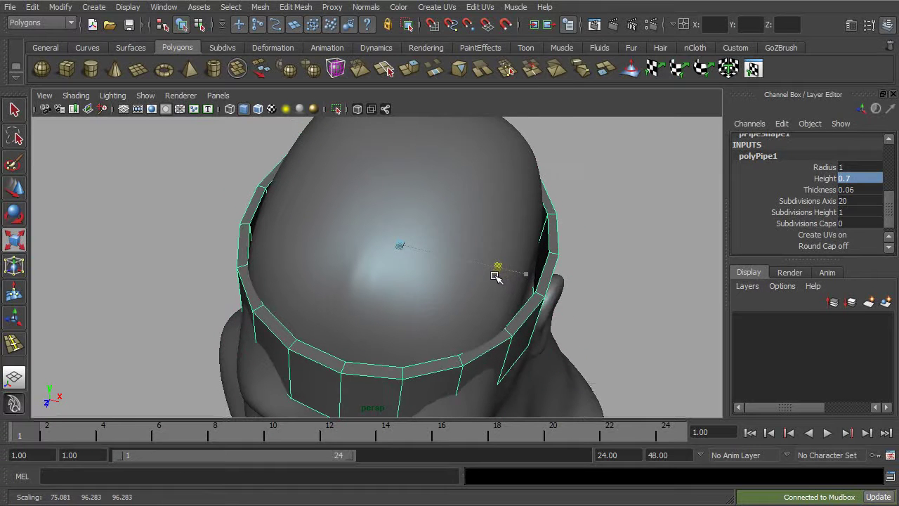
pyautogui.keyDown('alt'); pyautogui.moveTo(499, 276); pyautogui.dragTo(407, 279); pyautogui.keyUp('alt')
pyautogui.keyDown('alt'); pyautogui.moveTo(409, 317); pyautogui.dragTo(414, 287); pyautogui.keyUp('alt')
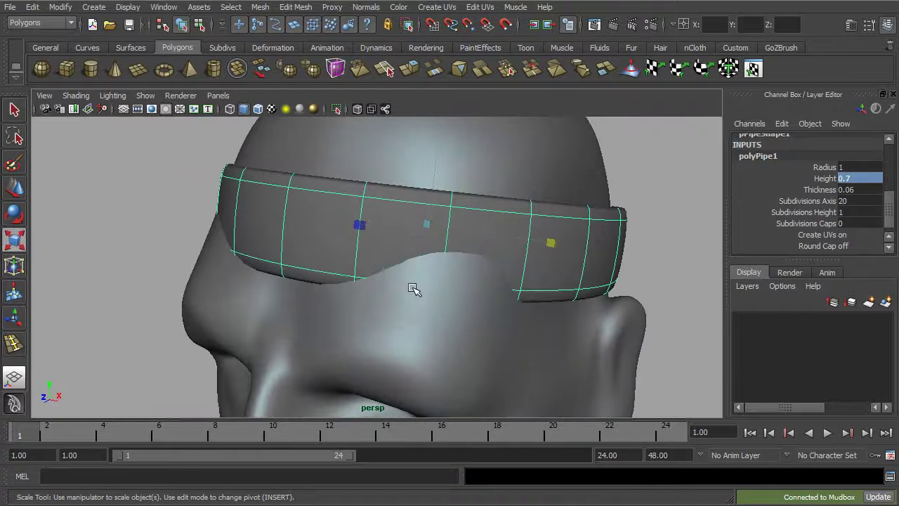
# Insert two edge loops running around the pipe between its upper and lower edges, and check the shape in smooth mesh preview.
pyautogui.click(295, 7)
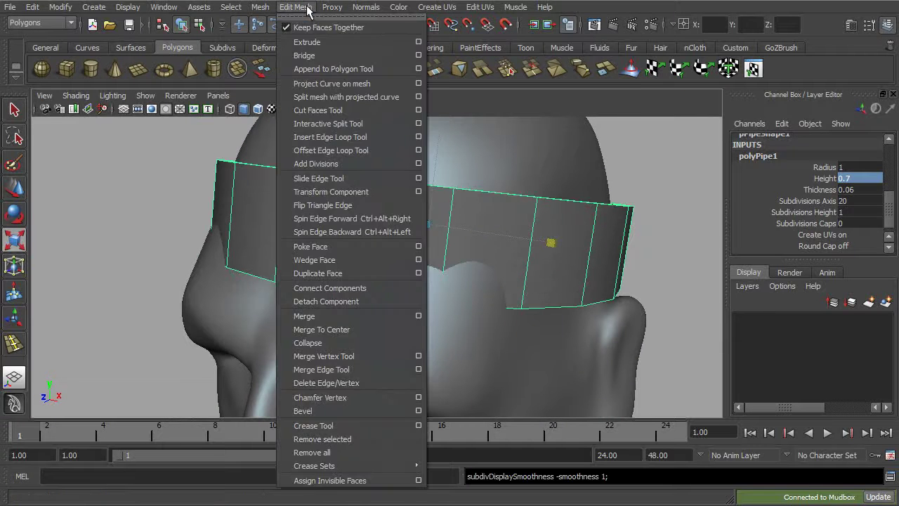
pyautogui.click(348, 137)
pyautogui.moveTo(365, 206); pyautogui.dragTo(360, 220)
pyautogui.moveTo(358, 251); pyautogui.dragTo(357, 262)
pyautogui.press('q')
pyautogui.press('F8')
pyautogui.moveTo(465, 254)
pyautogui.keyDown('alt'); pyautogui.mouseDown()
pyautogui.moveTo(412, 257)
pyautogui.moveTo(461, 259)
pyautogui.mouseUp(); pyautogui.keyUp('alt')
pyautogui.press('3')
pyautogui.keyDown('alt'); pyautogui.moveTo(640, 261); pyautogui.dragTo(625, 277); pyautogui.keyUp('alt')
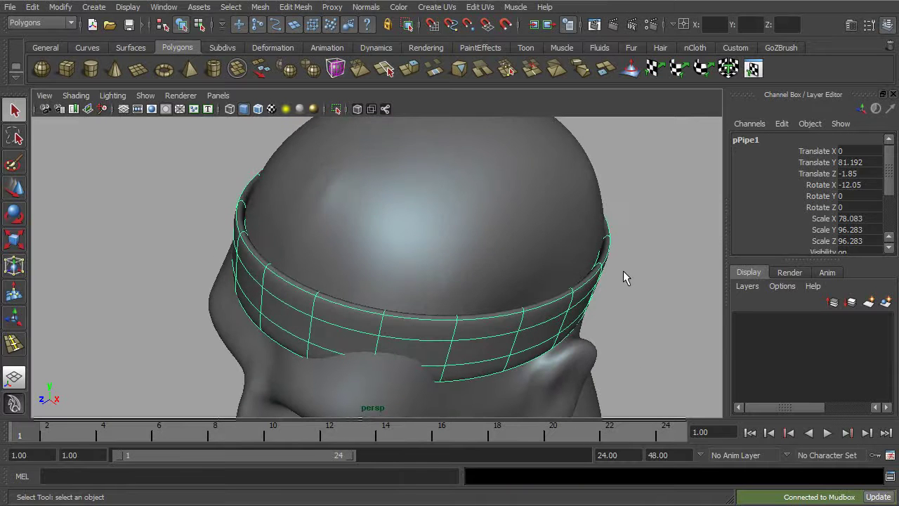
pyautogui.press('1')
# Switch the pipe to vertex editing, view it from behind the head, and enable Soft Select for the Move tool.
pyautogui.keyDown('alt'); pyautogui.moveTo(623, 269); pyautogui.dragTo(426, 268); pyautogui.keyUp('alt')
pyautogui.moveTo(399, 267); pyautogui.dragTo(370, 272, button='right')
pyautogui.keyDown('alt'); pyautogui.moveTo(412, 255); pyautogui.dragTo(391, 294); pyautogui.keyUp('alt')
pyautogui.keyDown('alt'); pyautogui.moveTo(375, 308); pyautogui.dragTo(373, 313); pyautogui.keyUp('alt')
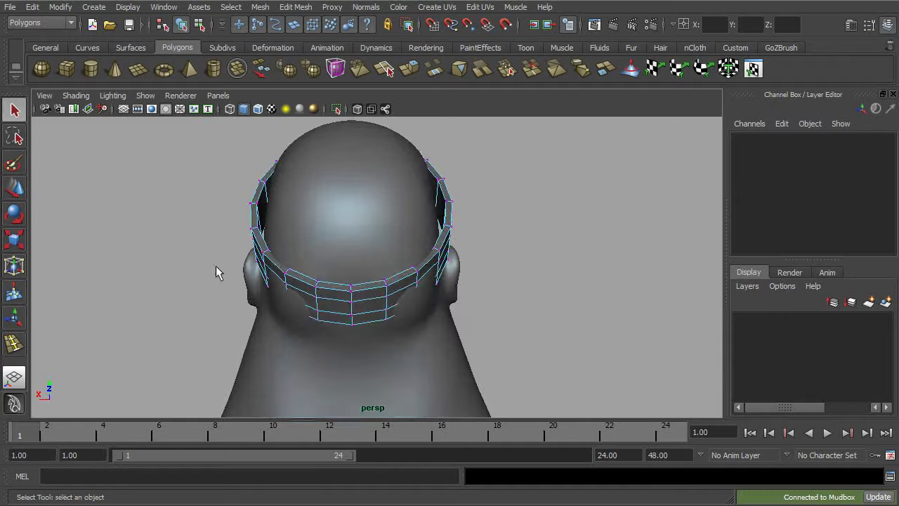
pyautogui.doubleClick(15, 188)
pyautogui.scroll(-6, 620, 280)
pyautogui.click(553, 294)
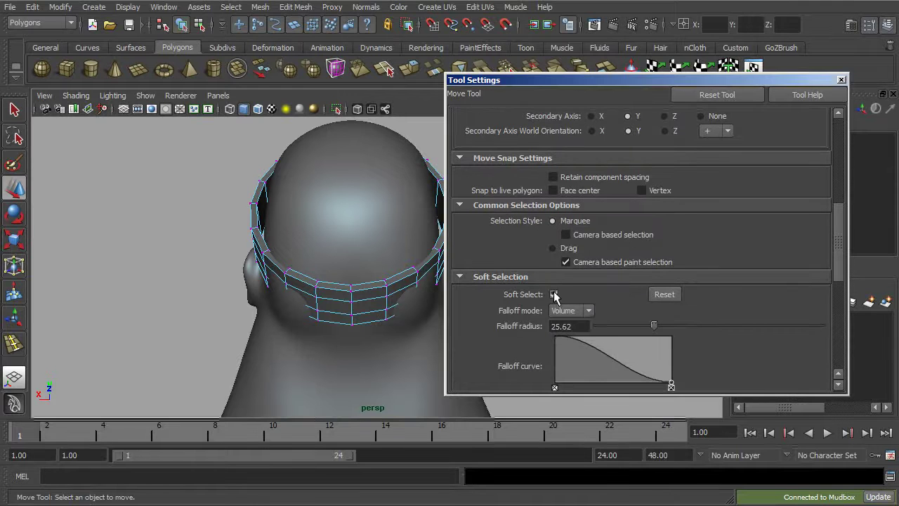
# Reshape the back of the pipe around the head by moving its rear vertices, widening the soft selection falloff radius to 94.06.
pyautogui.moveTo(364, 284); pyautogui.dragTo(344, 302)
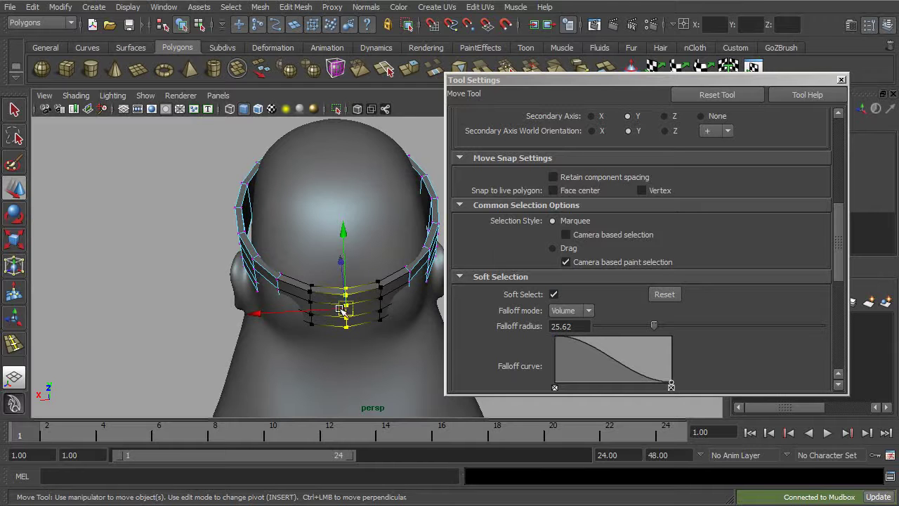
pyautogui.moveTo(654, 325); pyautogui.dragTo(719, 325)
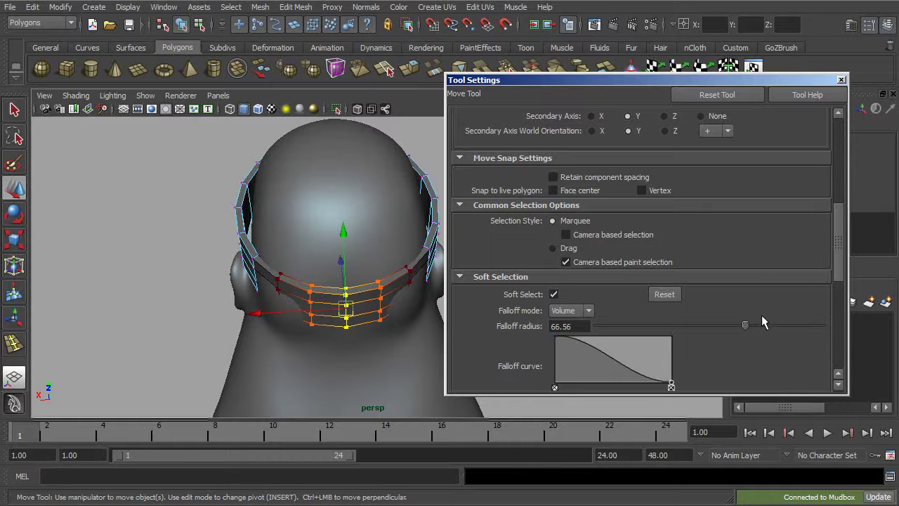
pyautogui.moveTo(745, 325); pyautogui.dragTo(760, 325)
pyautogui.keyDown('alt'); pyautogui.moveTo(379, 296); pyautogui.dragTo(402, 262); pyautogui.keyUp('alt')
pyautogui.moveTo(371, 195); pyautogui.dragTo(372, 205)
pyautogui.moveTo(760, 322); pyautogui.dragTo(807, 325)
pyautogui.moveTo(380, 197); pyautogui.dragTo(367, 330)
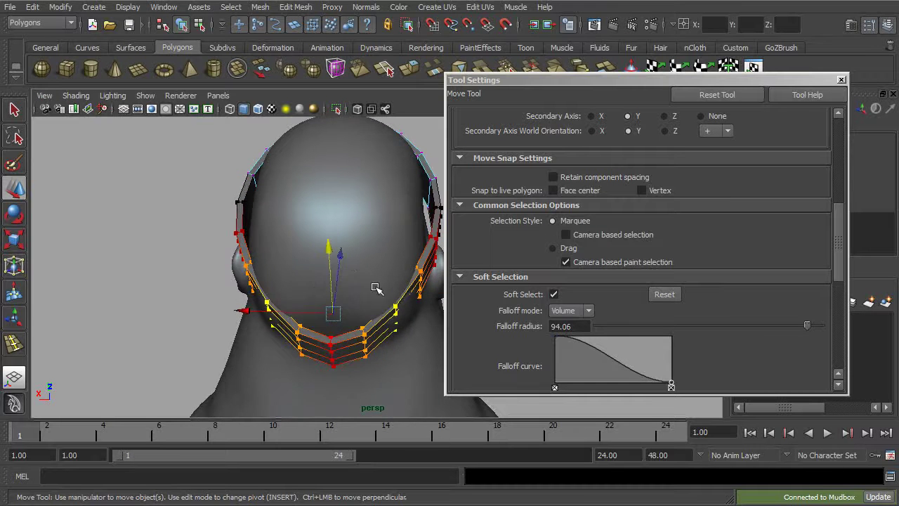
# Refine the back of the band by moving its soft-selected rear vertices around the head, and reduce the falloff radius to 69.38.
pyautogui.keyDown('alt'); pyautogui.moveTo(347, 264); pyautogui.dragTo(377, 321); pyautogui.keyUp('alt')
pyautogui.moveTo(339, 269); pyautogui.dragTo(342, 284)
pyautogui.keyDown('alt'); pyautogui.moveTo(415, 352); pyautogui.dragTo(296, 397); pyautogui.keyUp('alt')
pyautogui.keyDown('alt'); pyautogui.moveTo(342, 311); pyautogui.dragTo(346, 280); pyautogui.keyUp('alt')
pyautogui.keyDown('alt'); pyautogui.moveTo(320, 347); pyautogui.dragTo(338, 349); pyautogui.keyUp('alt')
pyautogui.keyDown('alt'); pyautogui.moveTo(351, 316); pyautogui.dragTo(306, 215); pyautogui.keyUp('alt')
pyautogui.moveTo(807, 326); pyautogui.dragTo(754, 336)
pyautogui.keyDown('alt'); pyautogui.moveTo(330, 224); pyautogui.dragTo(397, 279); pyautogui.keyUp('alt')
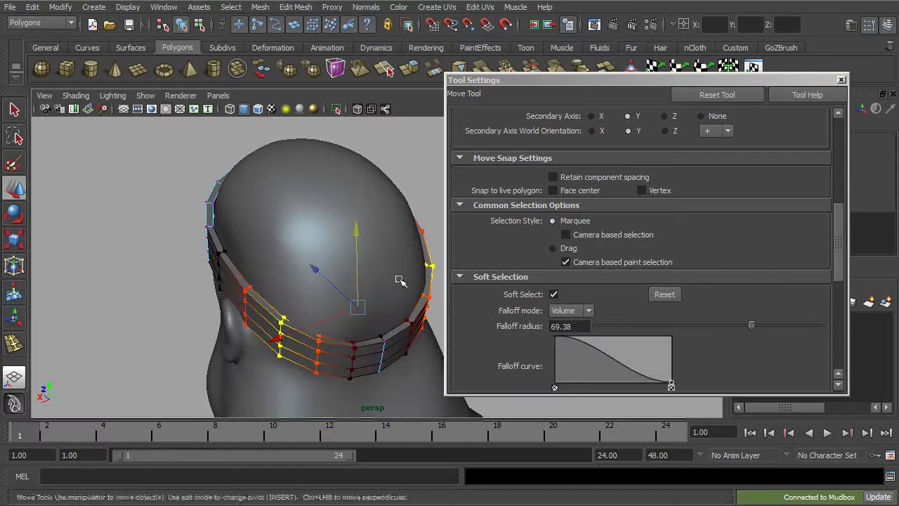
# Close the Move tool settings, return the band to object selection mode, and deselect it.
pyautogui.click(840, 80)
pyautogui.click(181, 23)
pyautogui.click(616, 323)
pyautogui.keyDown('alt'); pyautogui.moveTo(617, 324); pyautogui.dragTo(370, 216); pyautogui.keyUp('alt')
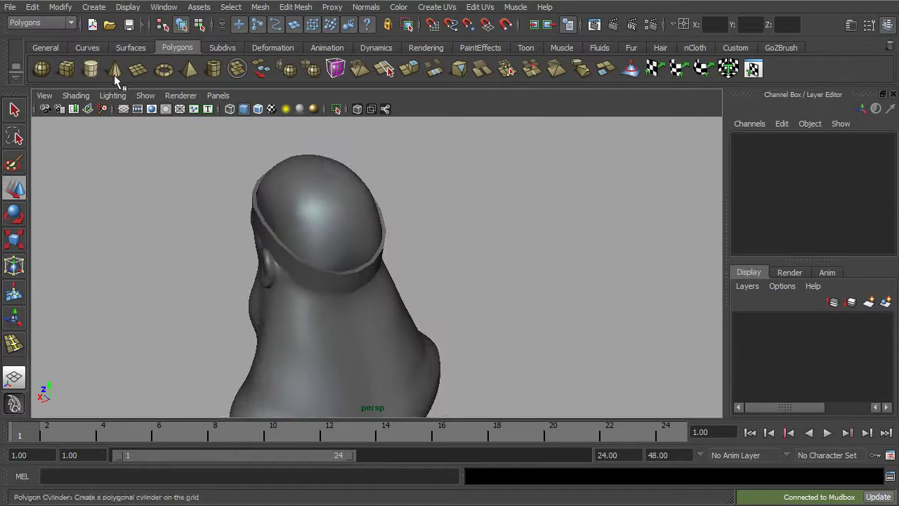
# Create a polygon torus, move it behind the head to about Y 27.788, Z -112.052, and scale it uniformly to about 15.035.
pyautogui.click(90, 8)
pyautogui.moveTo(107, 40)
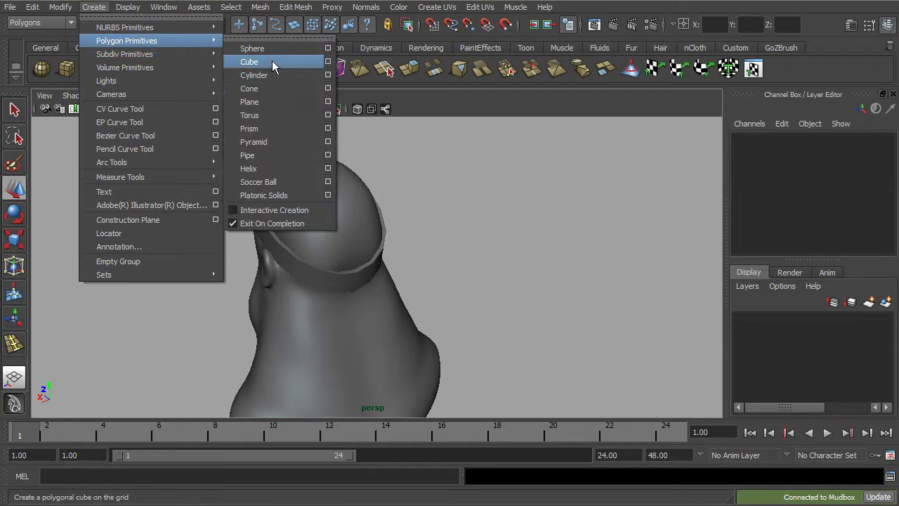
pyautogui.click(273, 113)
pyautogui.keyDown('alt'); pyautogui.moveTo(423, 252); pyautogui.dragTo(372, 255); pyautogui.keyUp('alt')
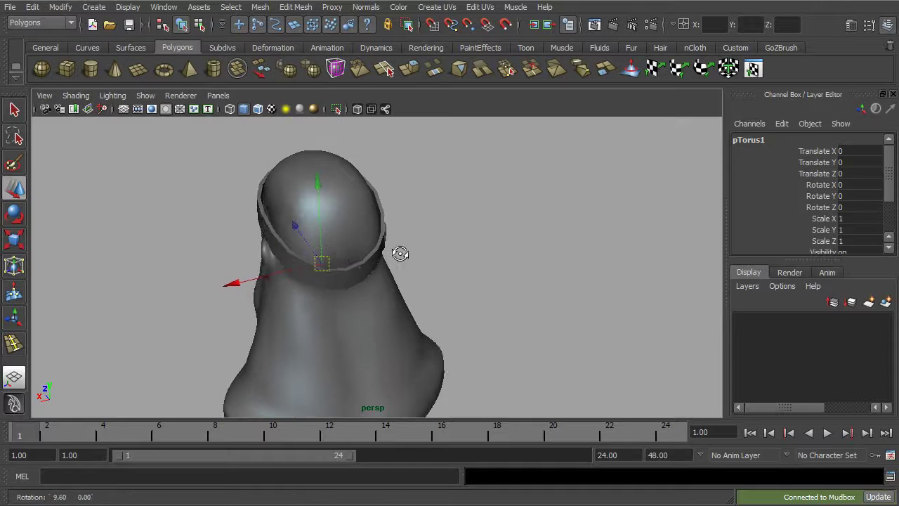
pyautogui.moveTo(298, 225); pyautogui.dragTo(351, 246)
pyautogui.press('r')
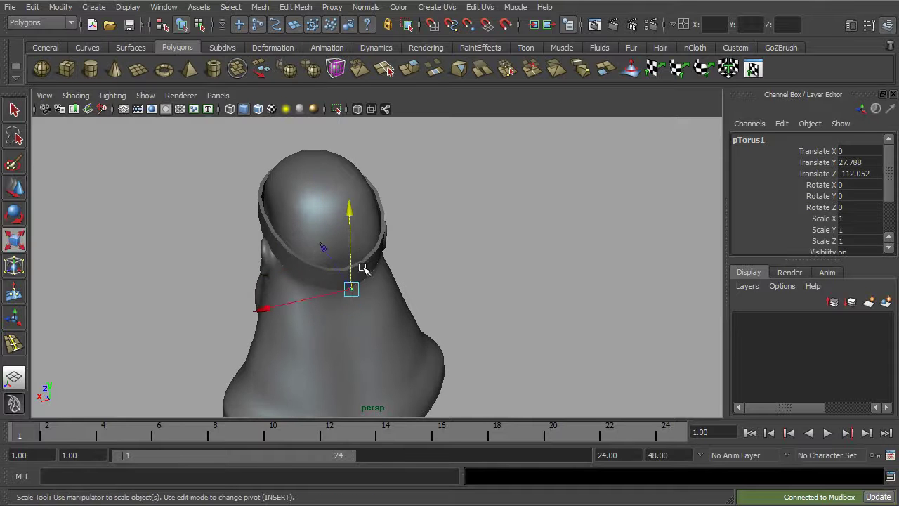
pyautogui.moveTo(353, 288); pyautogui.dragTo(382, 290)
pyautogui.press('f')
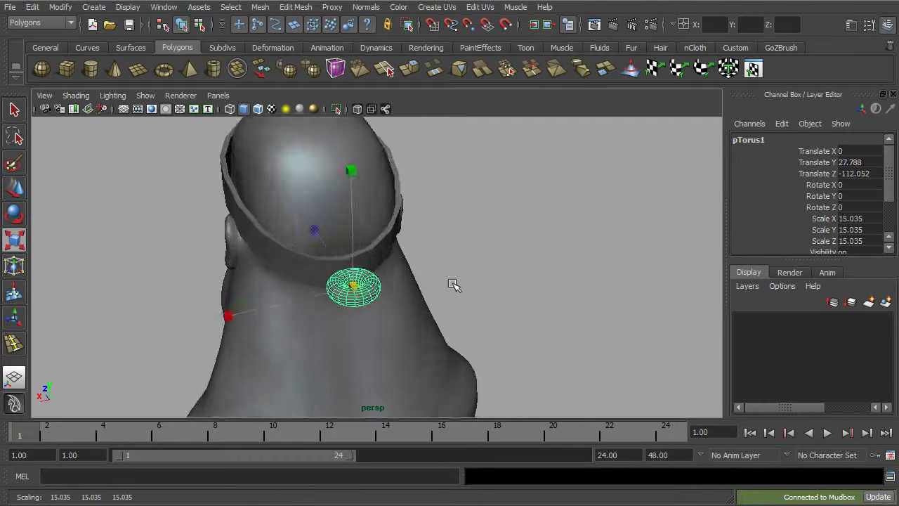
# Set the torus's Subdivisions Axis and Subdivisions Height to 8.
pyautogui.moveTo(895, 187); pyautogui.dragTo(893, 243)
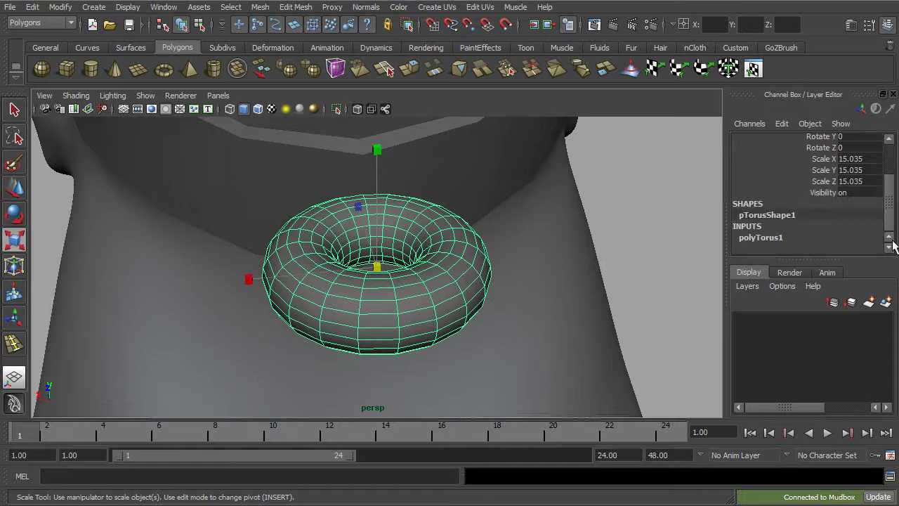
pyautogui.click(762, 237)
pyautogui.moveTo(892, 186); pyautogui.dragTo(890, 197)
pyautogui.moveTo(841, 215); pyautogui.dragTo(827, 229)
pyautogui.moveTo(639, 226); pyautogui.dragTo(556, 220, button='middle')
pyautogui.moveTo(557, 223)
pyautogui.keyDown('alt'); pyautogui.mouseDown()
pyautogui.moveTo(588, 232)
pyautogui.moveTo(592, 251)
pyautogui.moveTo(560, 207)
pyautogui.mouseUp(); pyautogui.keyUp('alt')
# Stand the torus upright at a slight angle, scale it to about 11.786, and move it against the back of the band.
pyautogui.press('e')
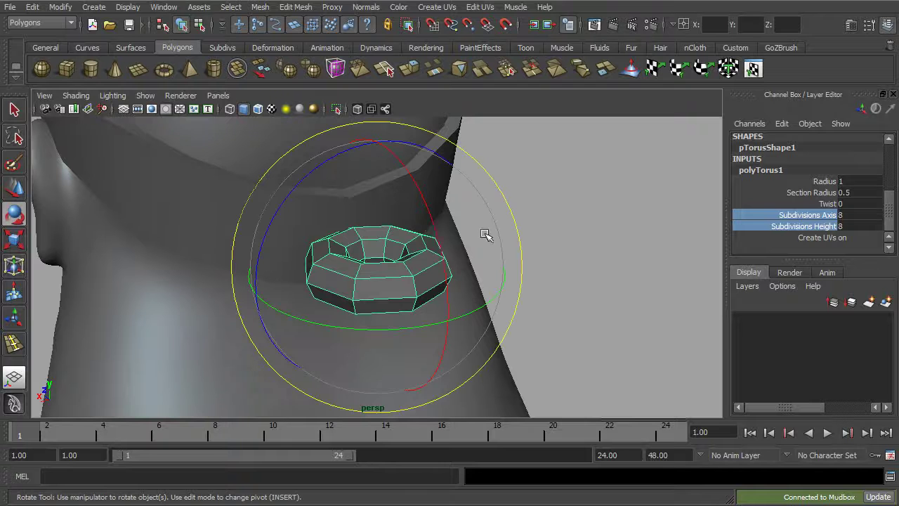
pyautogui.moveTo(434, 219); pyautogui.dragTo(438, 337)
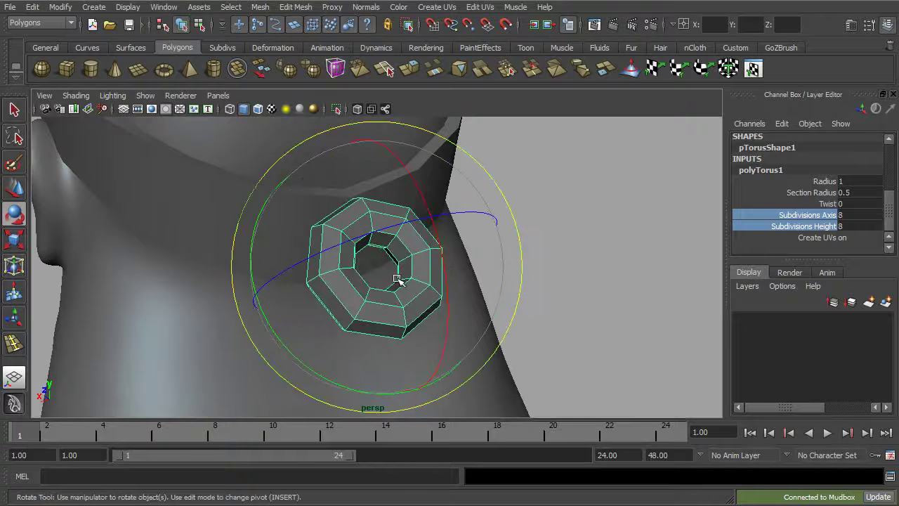
pyautogui.press('r')
pyautogui.moveTo(379, 267); pyautogui.dragTo(312, 358)
pyautogui.press('e')
pyautogui.press('w')
pyautogui.press('e')
pyautogui.moveTo(476, 201); pyautogui.dragTo(473, 257)
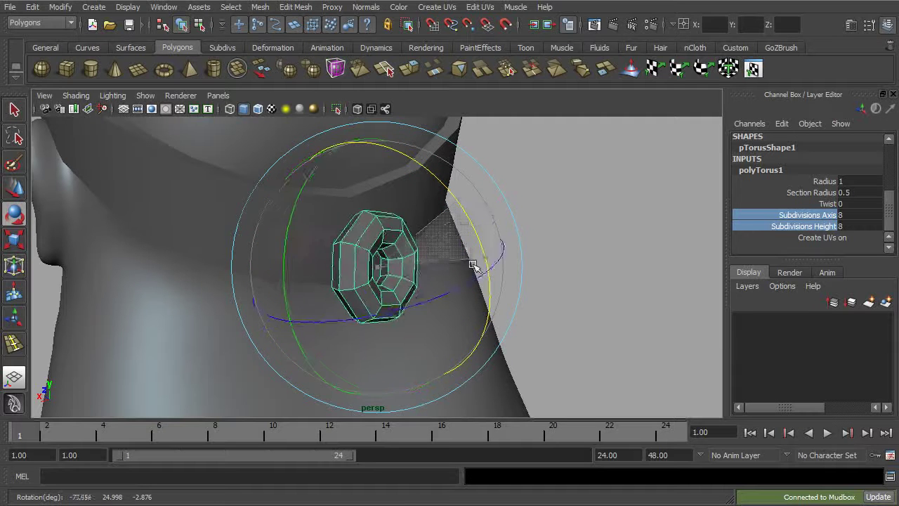
pyautogui.press('w')
pyautogui.moveTo(351, 259); pyautogui.dragTo(311, 225)
pyautogui.moveTo(394, 208); pyautogui.dragTo(453, 238)
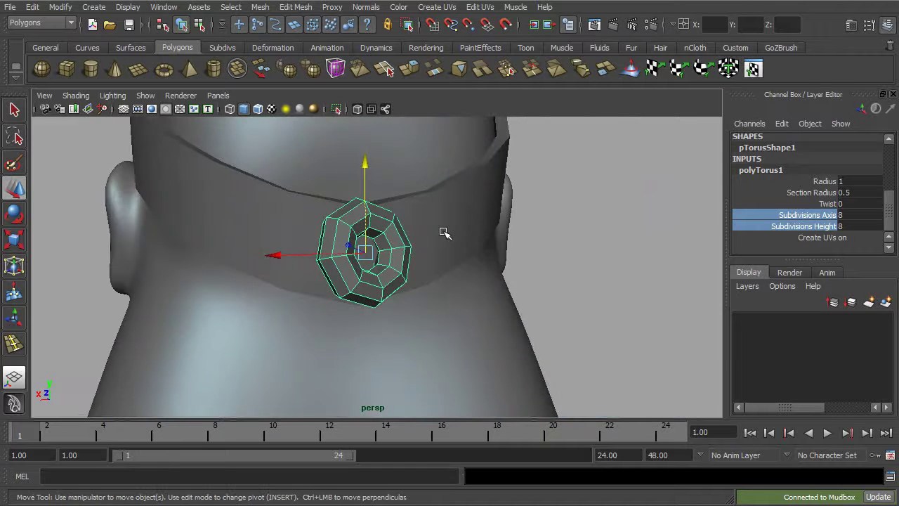
# Duplicate the torus, then rotate and offset the copy so it links through the original ring.
pyautogui.hotkey('ctrl', 'd')
pyautogui.press('r')
pyautogui.press('e')
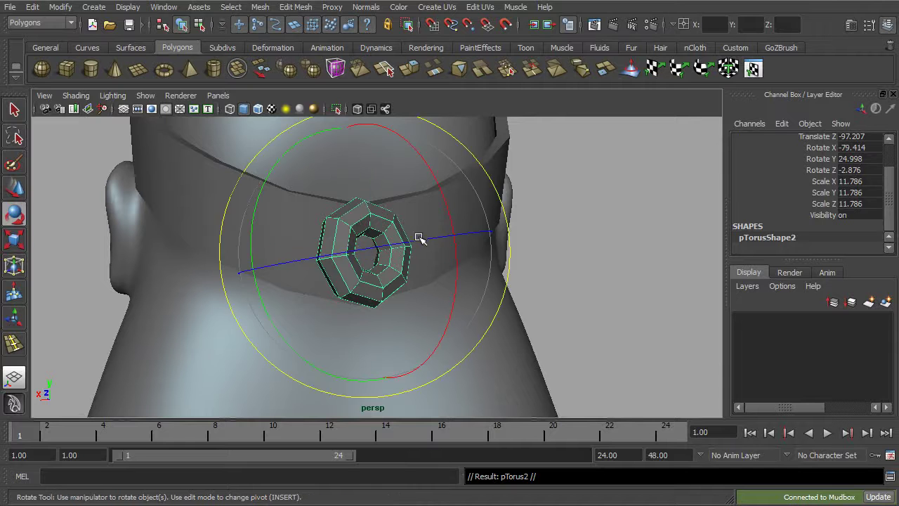
pyautogui.moveTo(280, 211); pyautogui.dragTo(313, 136)
pyautogui.press('w')
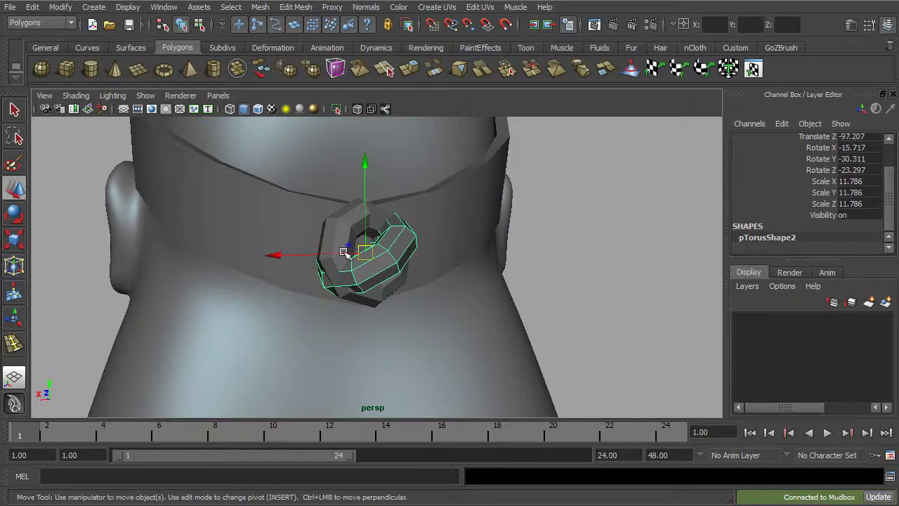
pyautogui.keyDown('alt'); pyautogui.moveTo(322, 255); pyautogui.dragTo(360, 304); pyautogui.keyUp('alt')
pyautogui.moveTo(355, 236); pyautogui.dragTo(333, 236)
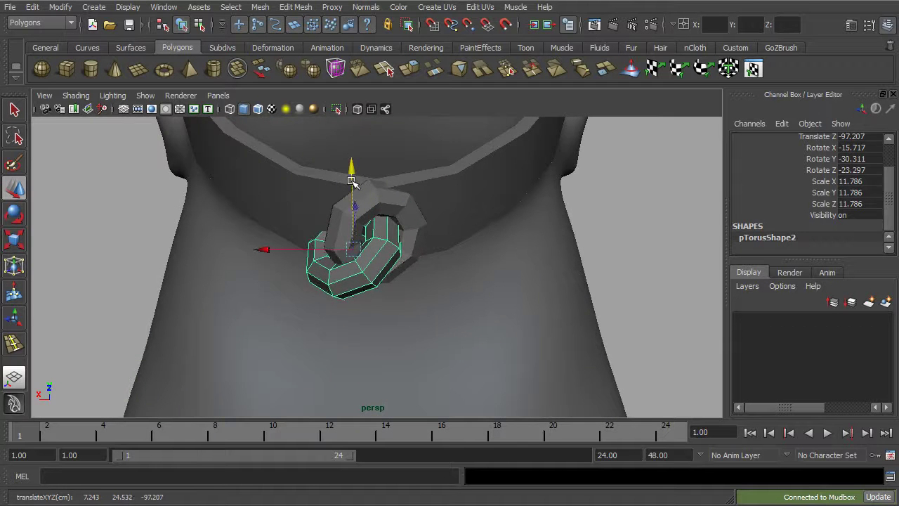
pyautogui.keyDown('alt'); pyautogui.moveTo(348, 179); pyautogui.dragTo(459, 211); pyautogui.keyUp('alt')
pyautogui.press('r')
pyautogui.keyDown('alt'); pyautogui.moveTo(346, 248); pyautogui.dragTo(460, 249); pyautogui.keyUp('alt')
# Show both rings in smooth mesh preview and shift the copy sideways to about X 3.665.
pyautogui.press('3')
pyautogui.press('3')
pyautogui.keyDown('alt'); pyautogui.moveTo(337, 302); pyautogui.dragTo(445, 293); pyautogui.keyUp('alt')
pyautogui.press('w')
pyautogui.moveTo(286, 295); pyautogui.dragTo(304, 290)
pyautogui.keyDown('alt'); pyautogui.moveTo(425, 242); pyautogui.dragTo(365, 240); pyautogui.keyUp('alt')
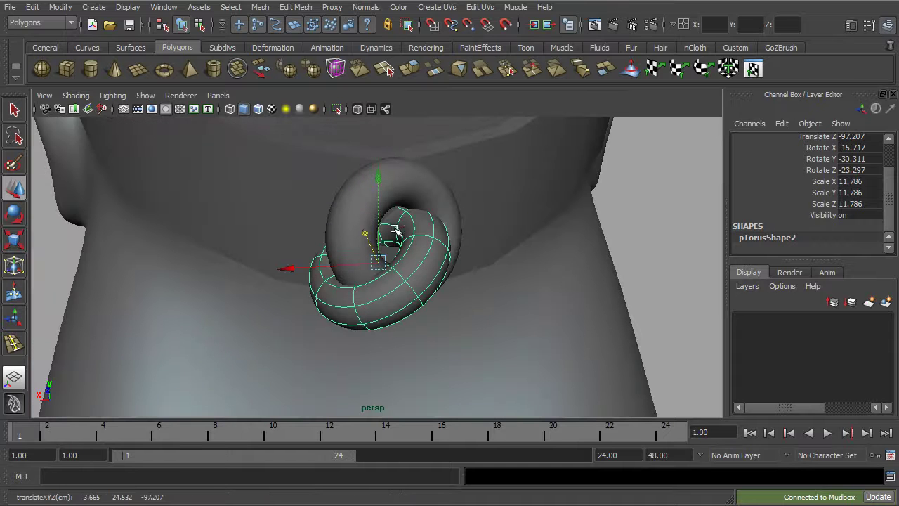
# Thicken the original torus by increasing its Section Radius.
pyautogui.press('r')
pyautogui.click(395, 188)
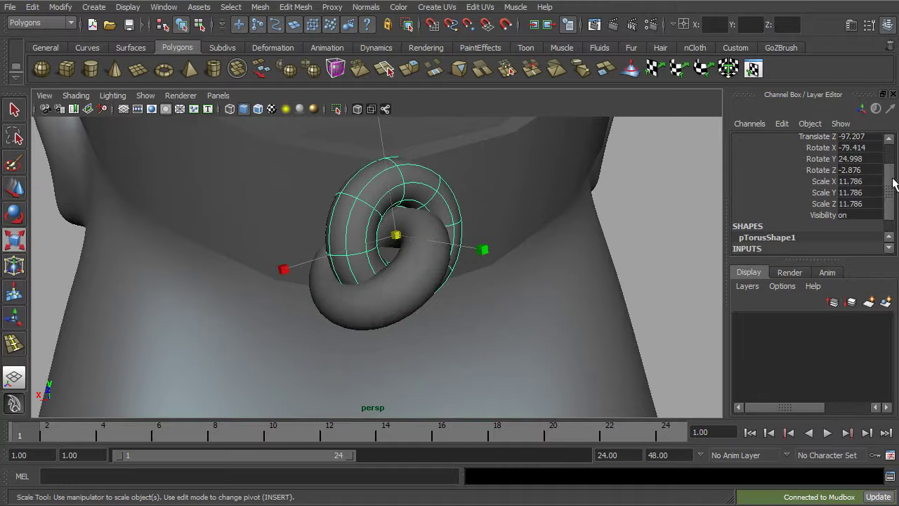
pyautogui.scroll(-1, 877, 190)
pyautogui.click(827, 227)
pyautogui.scroll(-2, 877, 210)
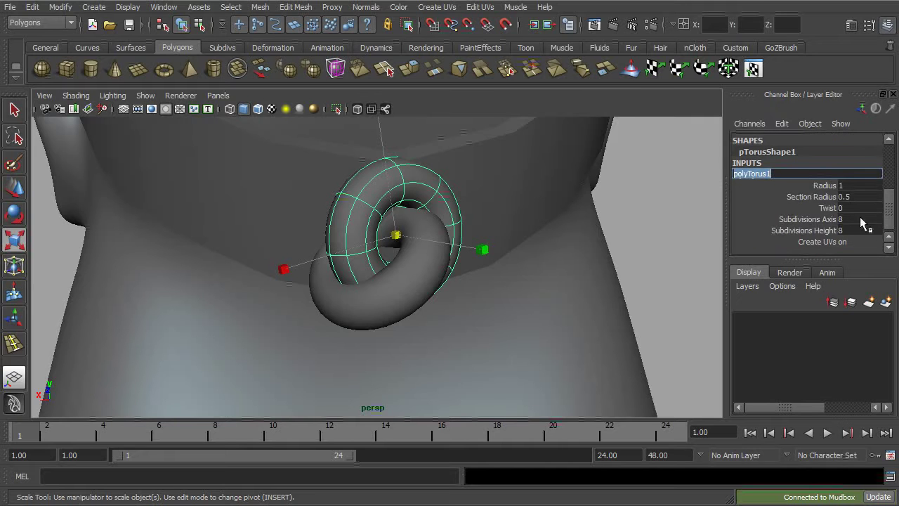
pyautogui.click(811, 197)
pyautogui.moveTo(662, 220); pyautogui.dragTo(685, 219, button='middle')
# Delete the thinner copy, duplicate the thickened torus, and offset and rotate the new copy to lie nearly flat through the original.
pyautogui.click(435, 268)
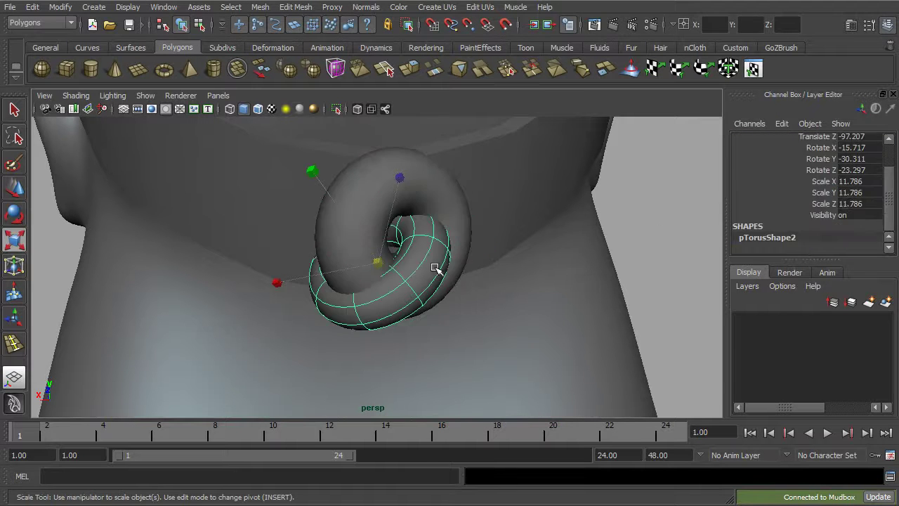
pyautogui.click(444, 210)
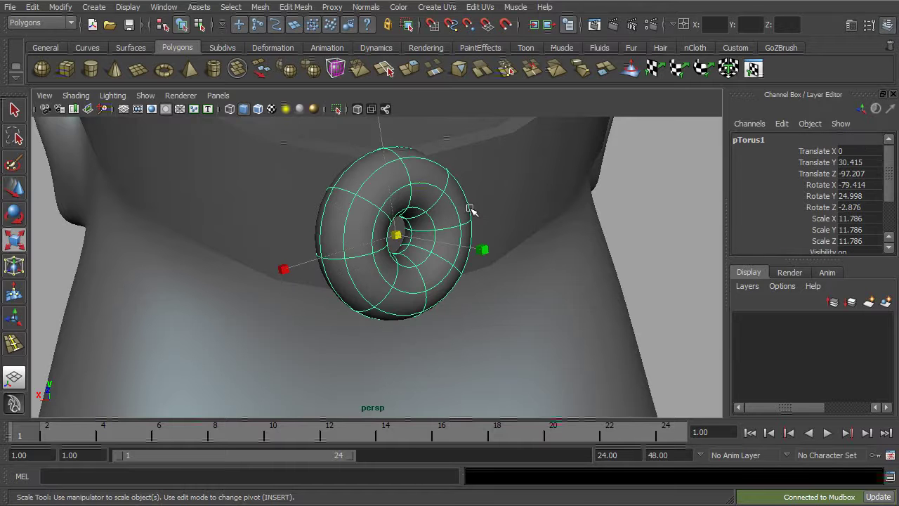
pyautogui.hotkey('ctrl', 'd')
pyautogui.press('w')
pyautogui.moveTo(383, 249); pyautogui.dragTo(348, 242)
pyautogui.press('e')
pyautogui.moveTo(439, 231); pyautogui.dragTo(377, 297)
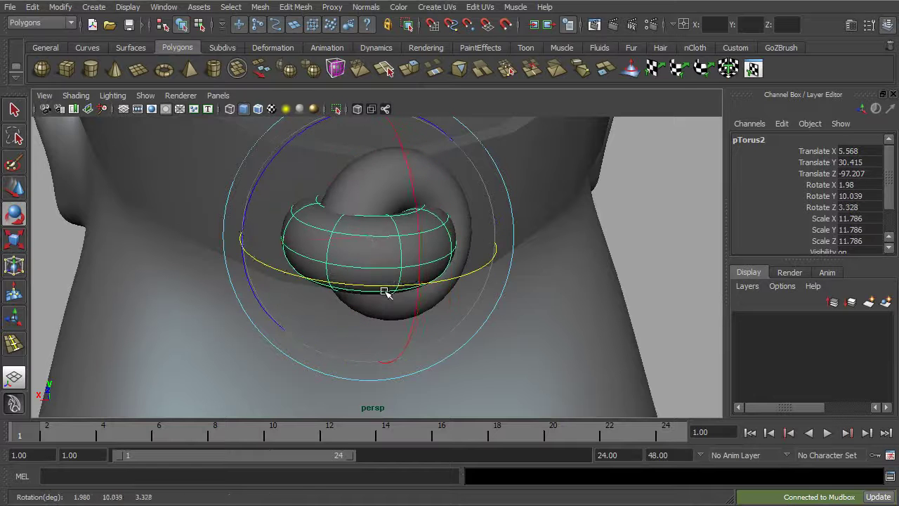
# Position the flat ring to interlock with the upright one, at about X 9.028, Y 28.562, Z -101.508.
pyautogui.press('w')
pyautogui.moveTo(327, 242); pyautogui.dragTo(332, 241)
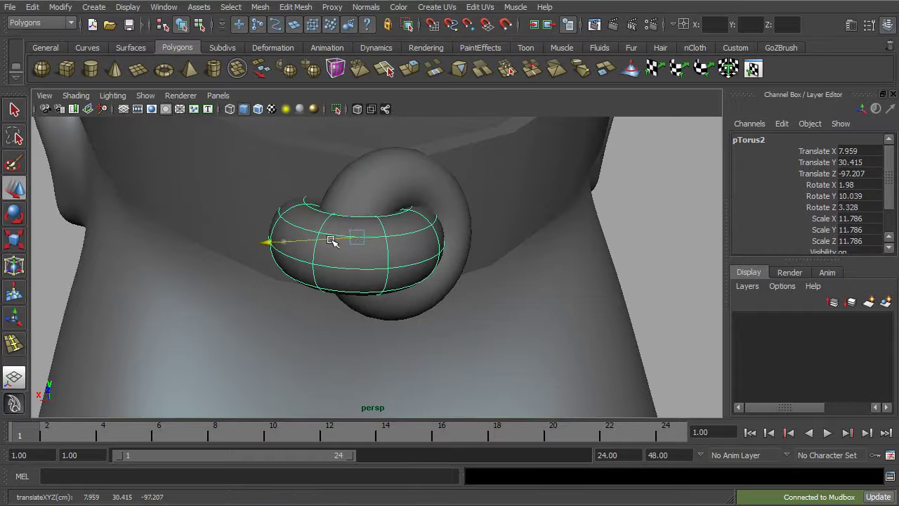
pyautogui.moveTo(357, 188); pyautogui.dragTo(360, 203)
pyautogui.keyDown('alt'); pyautogui.moveTo(450, 208); pyautogui.dragTo(451, 292); pyautogui.keyUp('alt')
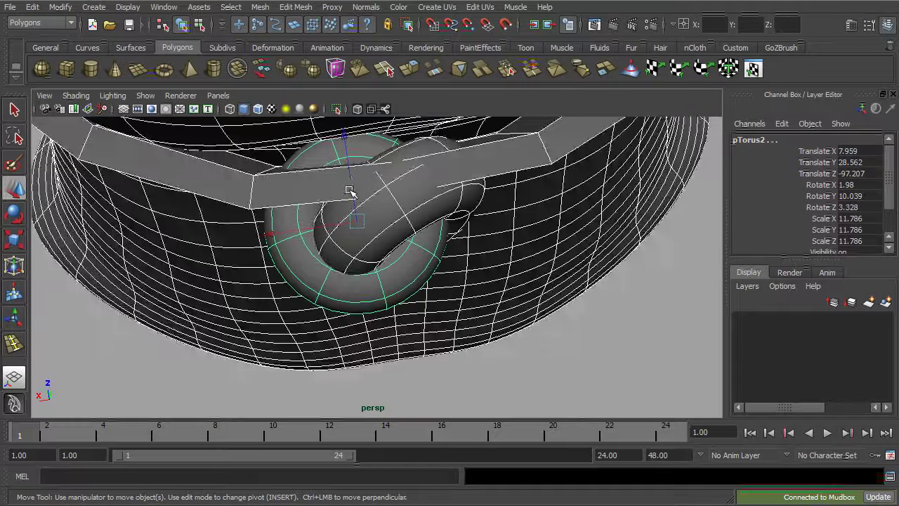
pyautogui.moveTo(351, 177); pyautogui.dragTo(357, 200)
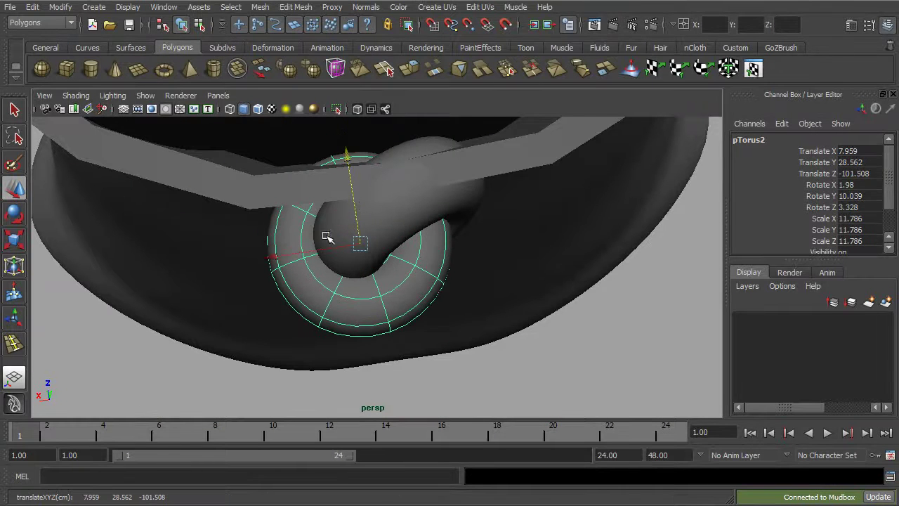
pyautogui.moveTo(279, 255); pyautogui.dragTo(270, 257)
pyautogui.keyDown('alt'); pyautogui.moveTo(370, 250); pyautogui.dragTo(457, 237); pyautogui.keyUp('alt')
# Select both interlocked rings, group them, and center the group's pivot.
pyautogui.click(457, 237)
pyautogui.keyDown('shift'); pyautogui.click(393, 281); pyautogui.keyUp('shift')
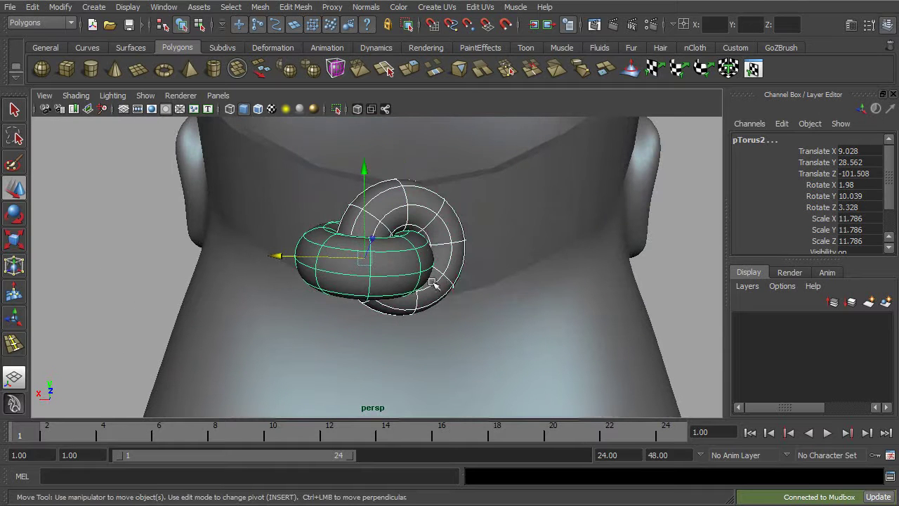
pyautogui.press('e')
pyautogui.moveTo(464, 183); pyautogui.dragTo(457, 174)
pyautogui.hotkey('ctrl', 'z')
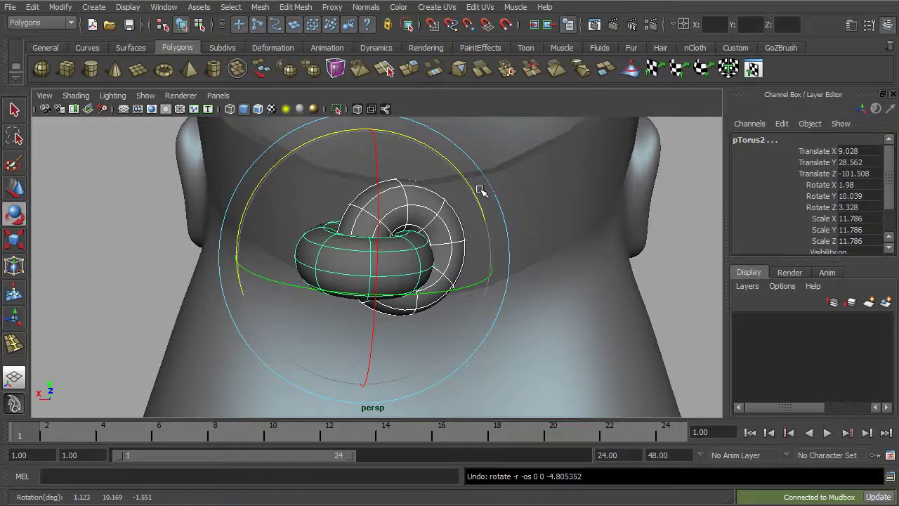
pyautogui.hotkey('ctrl', 'g')
pyautogui.click(61, 8)
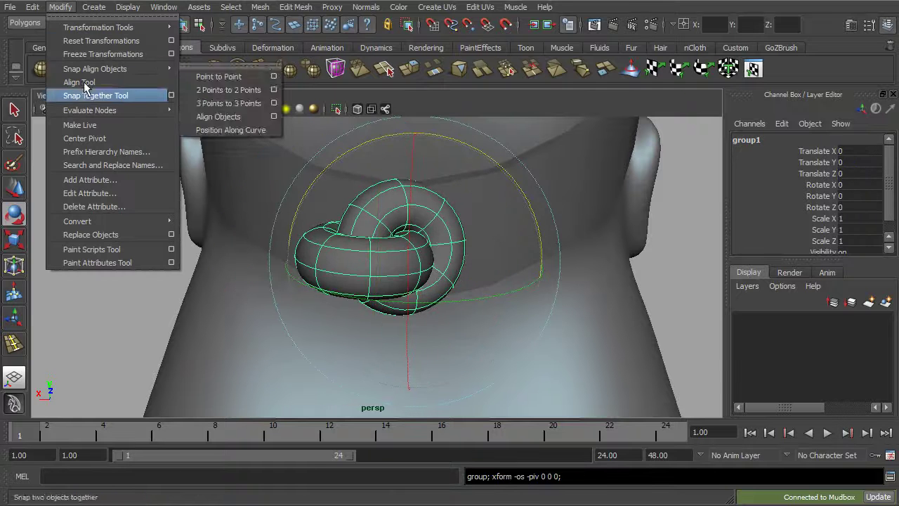
pyautogui.click(90, 135)
# Rotate the ring group to about -14.8, -5, -34.5 degrees, move it slightly against the band, and deselect it.
pyautogui.moveTo(498, 196); pyautogui.dragTo(441, 144)
pyautogui.press('w')
pyautogui.moveTo(383, 254); pyautogui.dragTo(462, 325)
pyautogui.press('e')
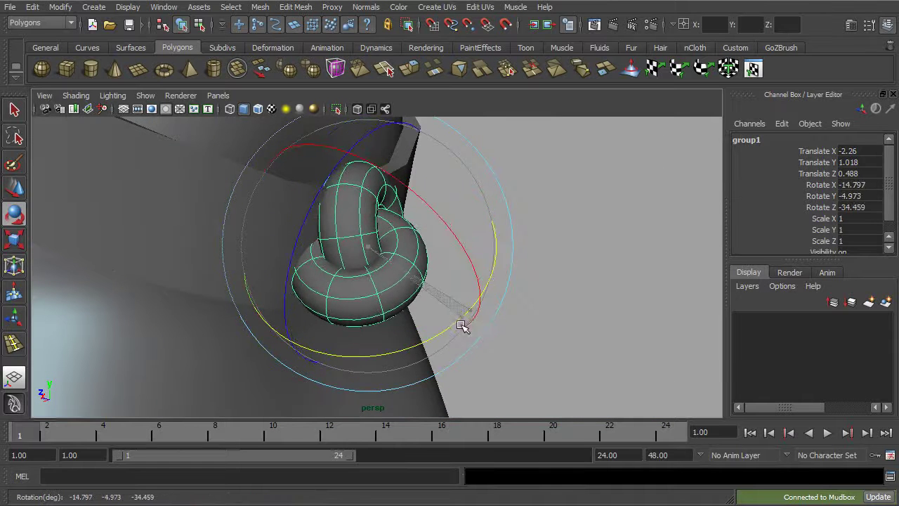
pyautogui.click(596, 300)
pyautogui.keyDown('alt'); pyautogui.moveTo(597, 299); pyautogui.dragTo(440, 282); pyautogui.keyUp('alt')
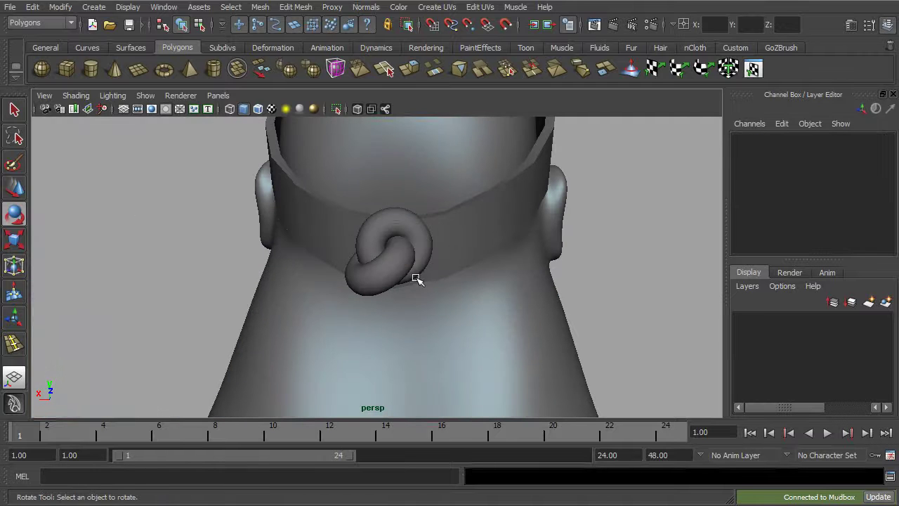
# Create a polygon cube, move it behind the head to about Z -100.933, and scale it uniformly to about 38.024.
pyautogui.click(92, 9)
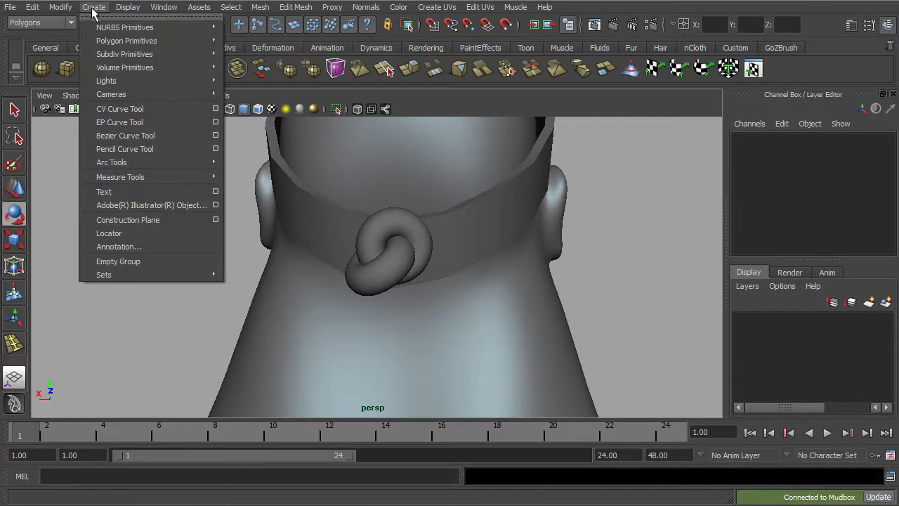
pyautogui.moveTo(103, 28)
pyautogui.moveTo(126, 40)
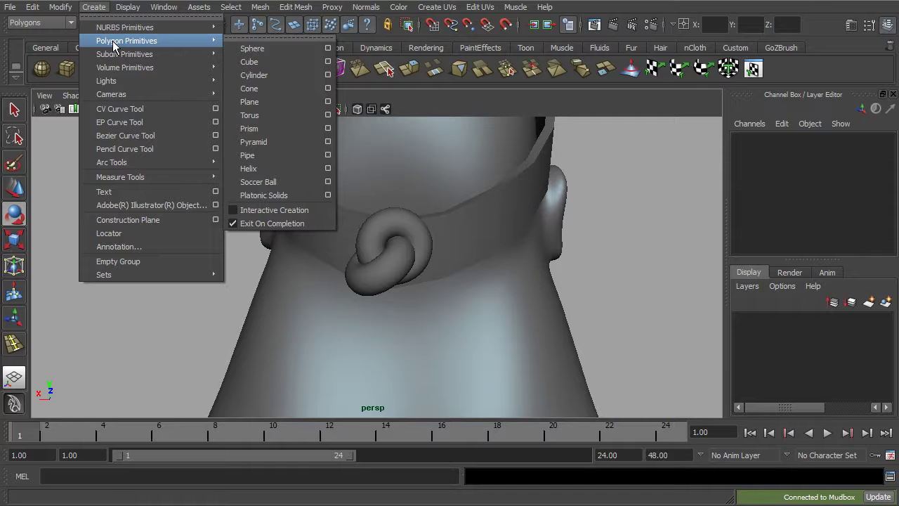
pyautogui.click(268, 61)
pyautogui.keyDown('alt'); pyautogui.moveTo(383, 197); pyautogui.dragTo(346, 183, button='right'); pyautogui.keyUp('alt')
pyautogui.press('w')
pyautogui.keyDown('alt'); pyautogui.moveTo(498, 219); pyautogui.dragTo(440, 253); pyautogui.keyUp('alt')
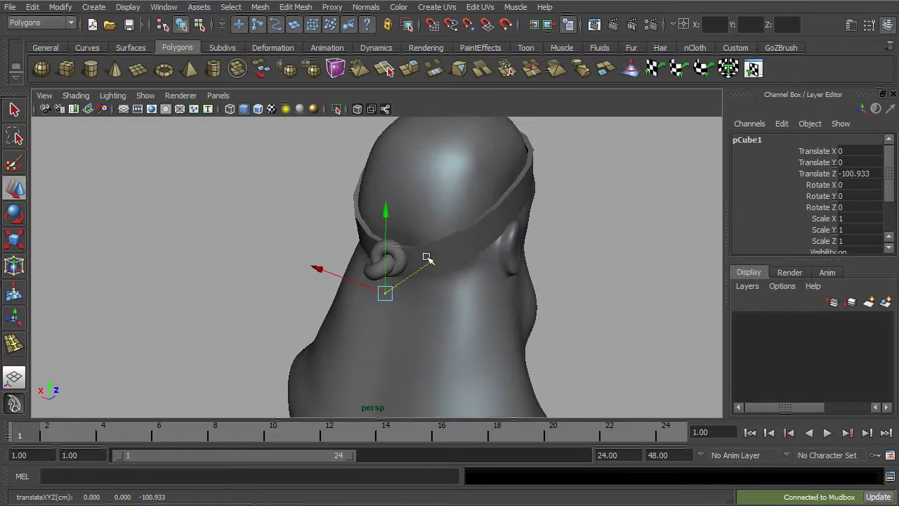
pyautogui.press('r')
pyautogui.moveTo(387, 293); pyautogui.dragTo(602, 246)
pyautogui.press('f')
# Shape the cube into a long thin strip, scaled to about X 32.368, Y 118.498, Z 7.456.
pyautogui.moveTo(254, 267); pyautogui.dragTo(336, 277)
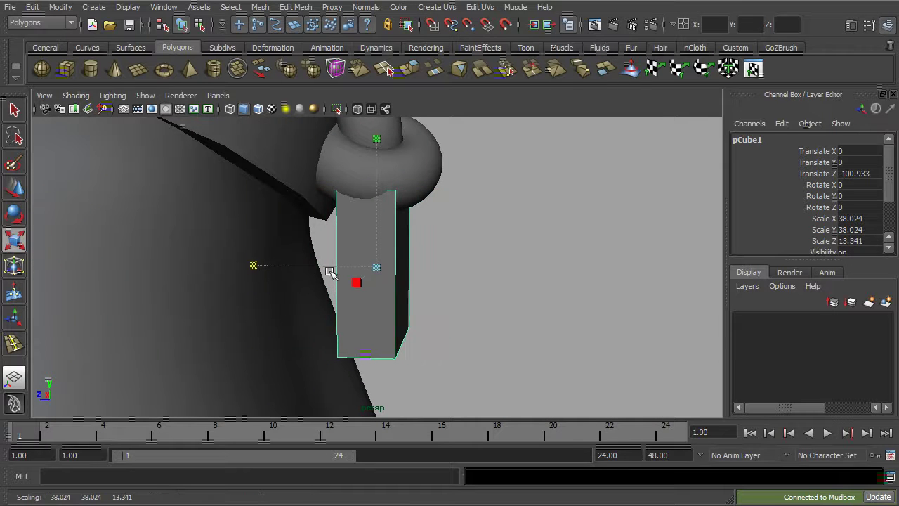
pyautogui.moveTo(262, 268); pyautogui.dragTo(308, 267)
pyautogui.keyDown('alt'); pyautogui.moveTo(475, 287); pyautogui.dragTo(363, 172); pyautogui.keyUp('alt')
pyautogui.moveTo(378, 140); pyautogui.dragTo(378, 105)
pyautogui.scroll(-2, 372, 247)
pyautogui.moveTo(376, 141); pyautogui.dragTo(378, 64)
pyautogui.keyDown('alt'); pyautogui.moveTo(393, 215); pyautogui.dragTo(386, 286, button='middle'); pyautogui.keyUp('alt')
pyautogui.moveTo(369, 214); pyautogui.dragTo(369, 190)
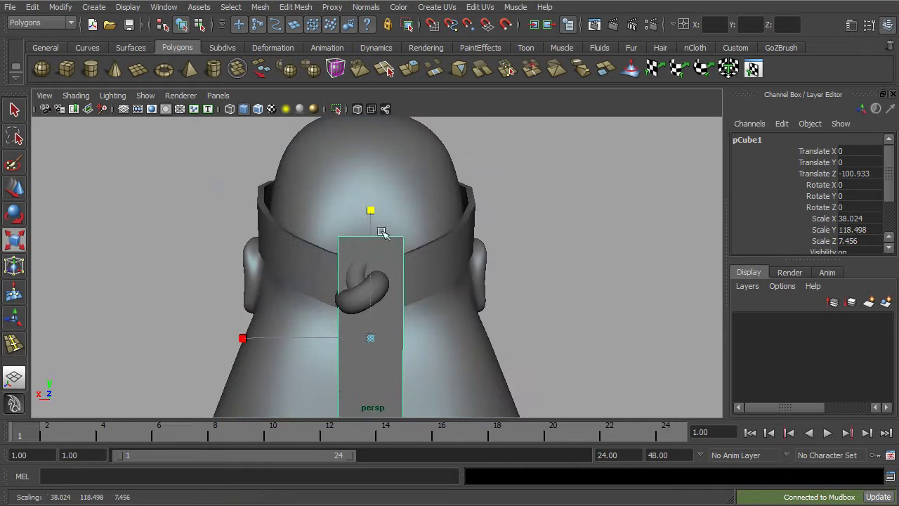
pyautogui.scroll(-2, 370, 191)
pyautogui.moveTo(250, 283); pyautogui.dragTo(267, 281)
# Move the strip sideways and down below the knot, to about X -5.891, Y -25.568.
pyautogui.press('w')
pyautogui.moveTo(323, 284)
pyautogui.mouseDown()
pyautogui.moveTo(292, 282)
pyautogui.moveTo(335, 284)
pyautogui.mouseUp()
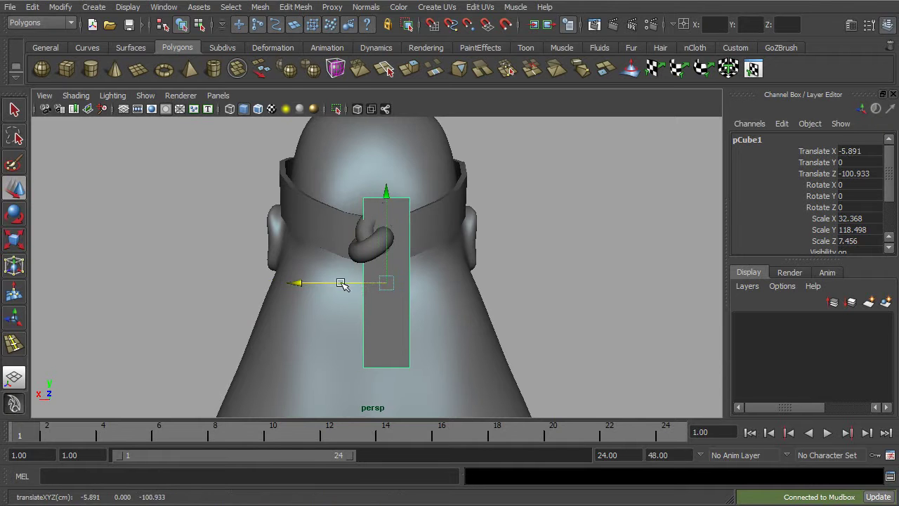
pyautogui.moveTo(389, 201); pyautogui.dragTo(390, 234)
pyautogui.keyDown('alt'); pyautogui.moveTo(463, 301); pyautogui.dragTo(449, 317); pyautogui.keyUp('alt')
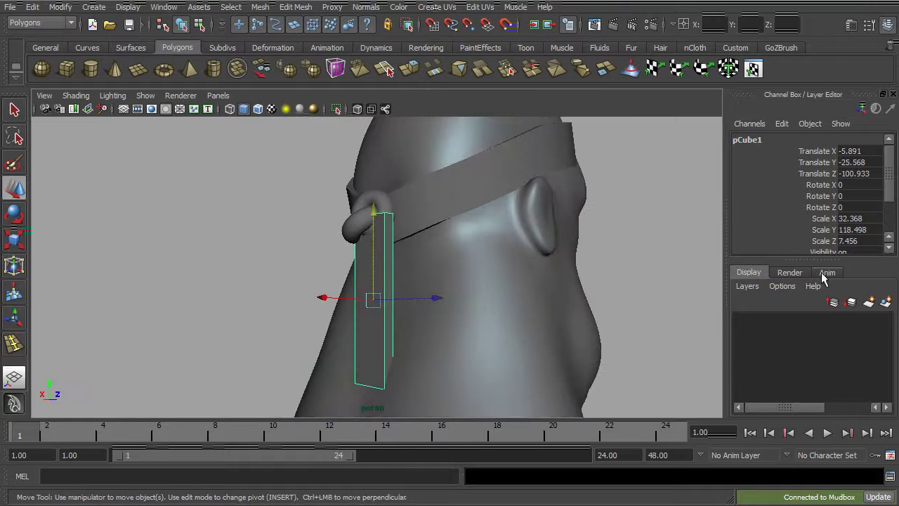
# Set the strip's subdivisions to 3 in width, 5 in height and 1 in depth.
pyautogui.moveTo(885, 184); pyautogui.dragTo(885, 236)
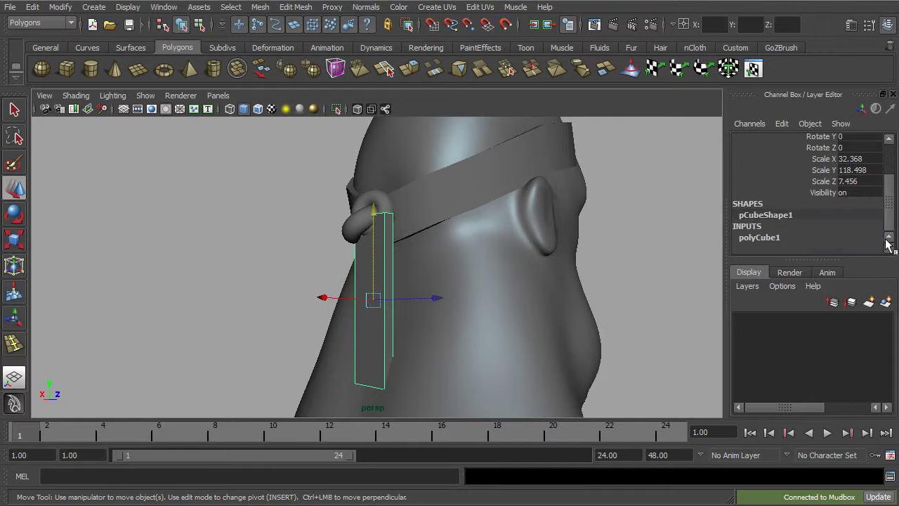
pyautogui.click(790, 240)
pyautogui.moveTo(892, 202); pyautogui.dragTo(894, 226)
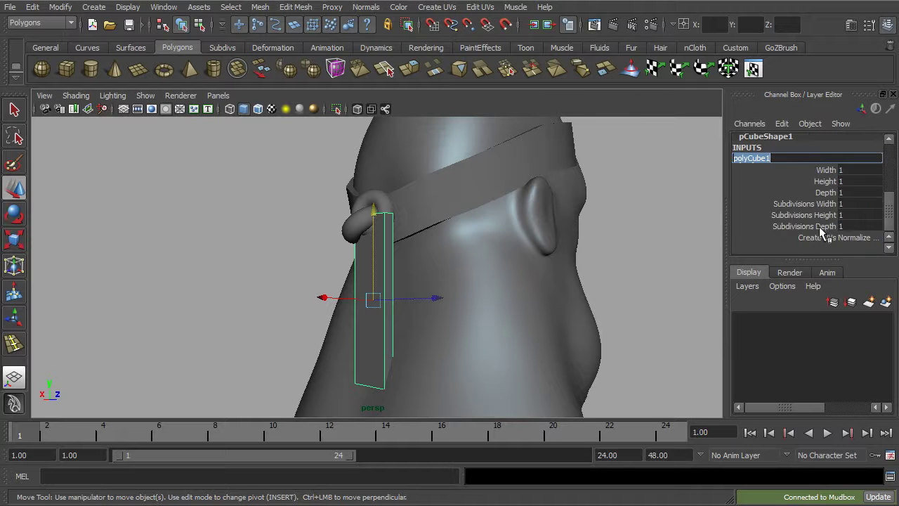
pyautogui.click(806, 214)
pyautogui.moveTo(654, 219); pyautogui.dragTo(667, 219, button='middle')
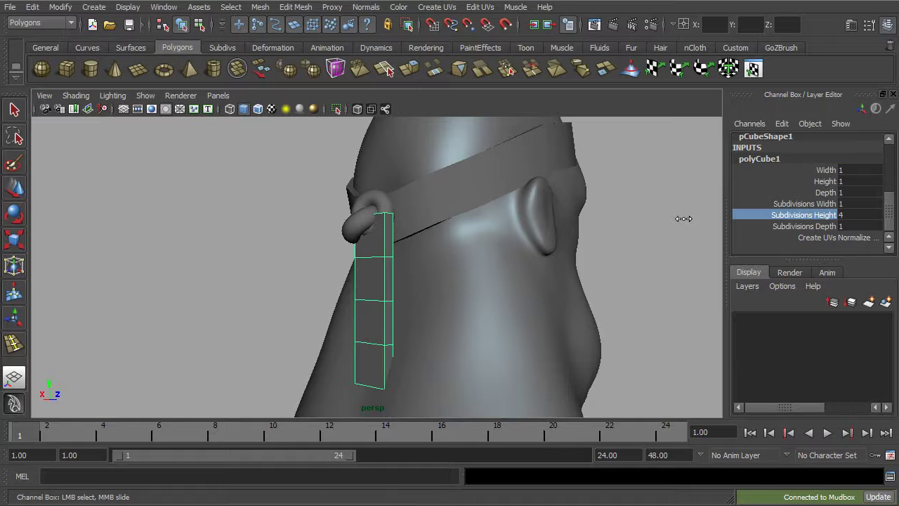
pyautogui.keyDown('alt'); pyautogui.moveTo(642, 227); pyautogui.dragTo(678, 229); pyautogui.keyUp('alt')
pyautogui.click(827, 226)
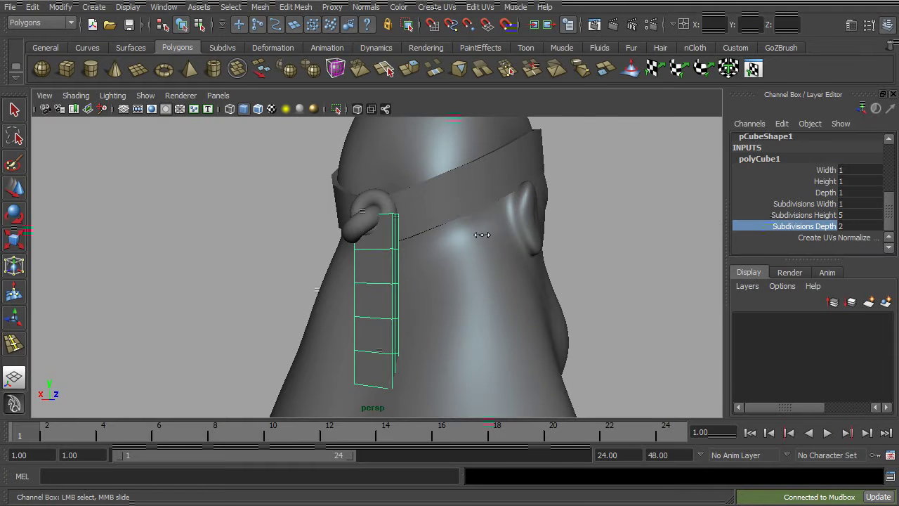
pyautogui.moveTo(481, 235); pyautogui.dragTo(478, 235, button='middle')
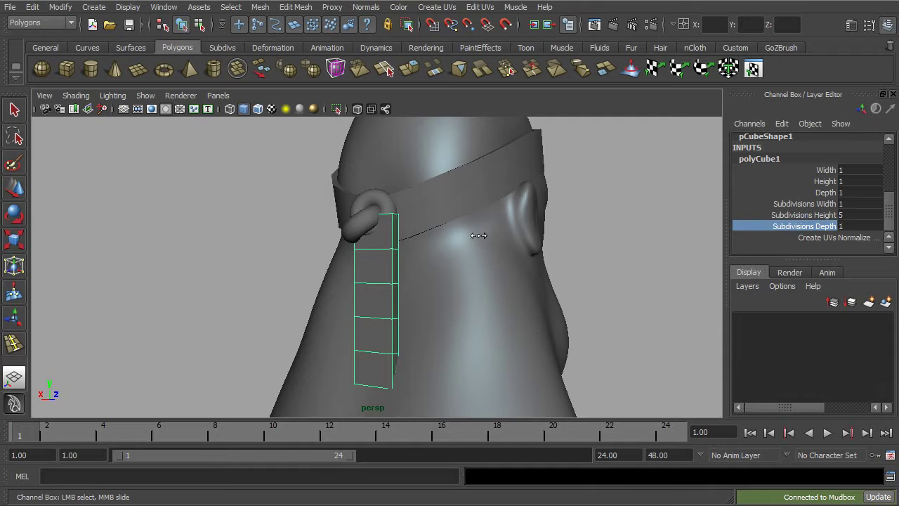
pyautogui.click(806, 203)
pyautogui.moveTo(594, 256); pyautogui.dragTo(599, 255, button='middle')
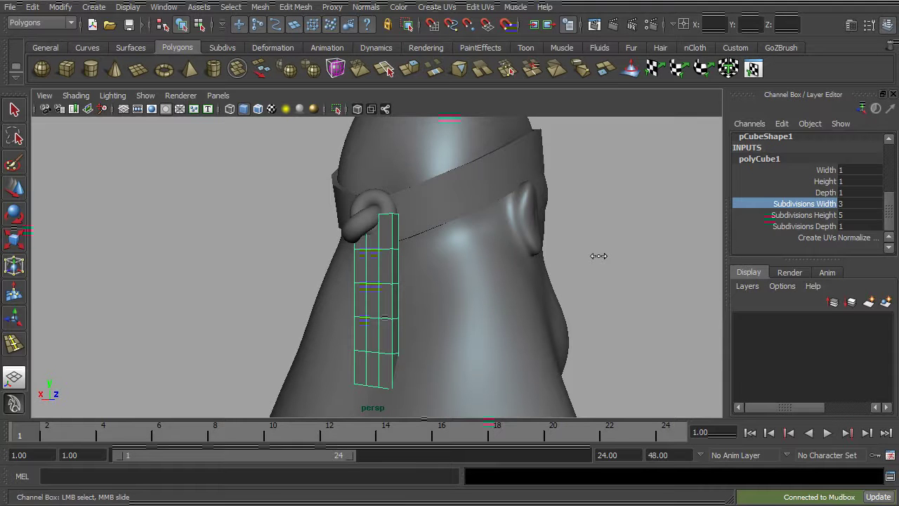
pyautogui.keyDown('alt'); pyautogui.moveTo(582, 271); pyautogui.dragTo(487, 296); pyautogui.keyUp('alt')
pyautogui.press('3')
pyautogui.press('1')
# Switch the strip to vertex editing and turn off soft selection for the Move tool.
pyautogui.moveTo(432, 303); pyautogui.dragTo(378, 302, button='right')
pyautogui.keyDown('alt'); pyautogui.moveTo(438, 316); pyautogui.dragTo(453, 366); pyautogui.keyUp('alt')
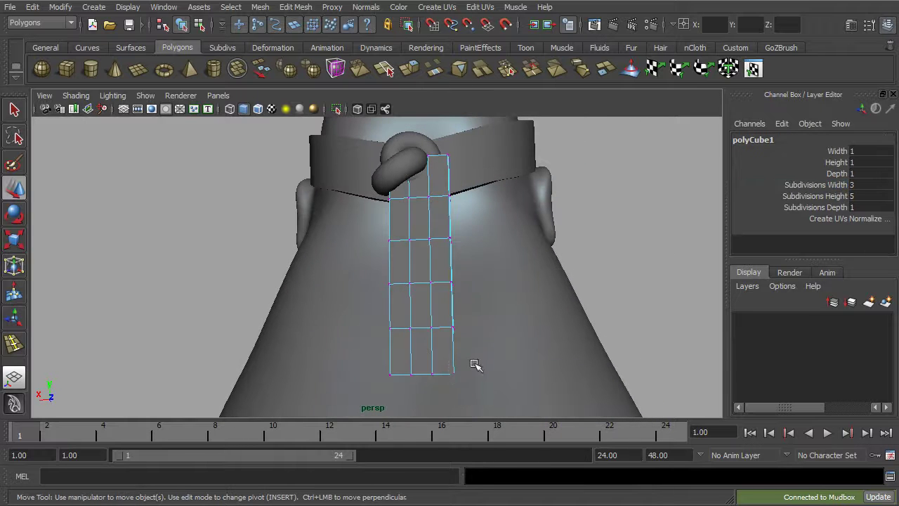
pyautogui.moveTo(442, 399); pyautogui.dragTo(441, 397)
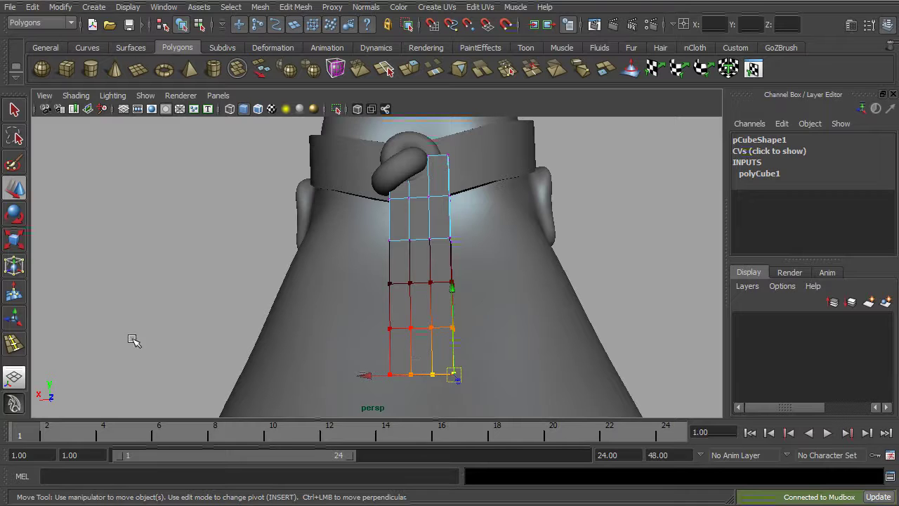
pyautogui.doubleClick(16, 192)
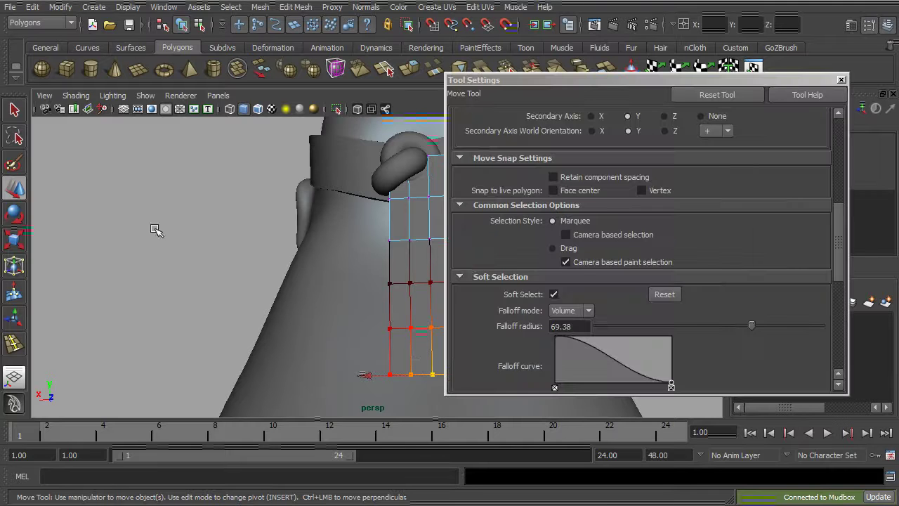
pyautogui.click(554, 294)
pyautogui.click(842, 80)
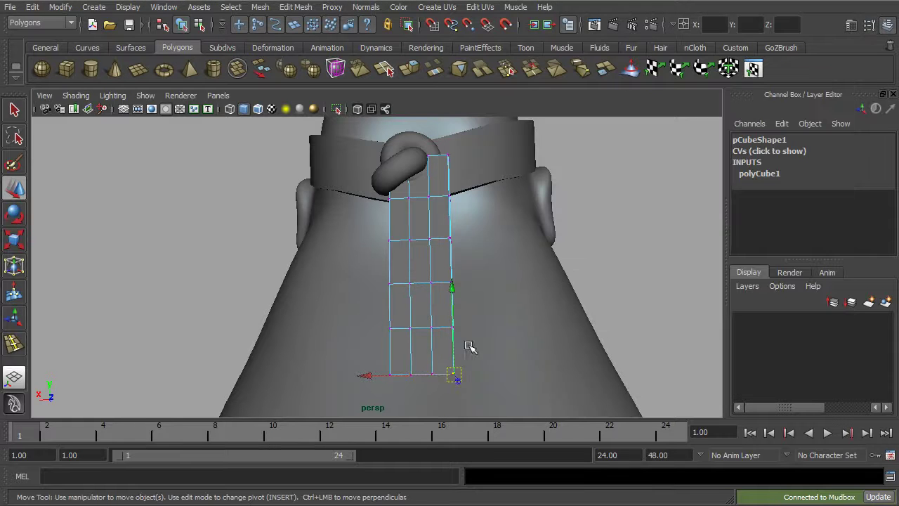
# Narrow the two outer vertices at the strip's bottom end and raise them to form a tapered tip.
pyautogui.keyDown('shift'); pyautogui.click(390, 374); pyautogui.keyUp('shift')
pyautogui.press('r')
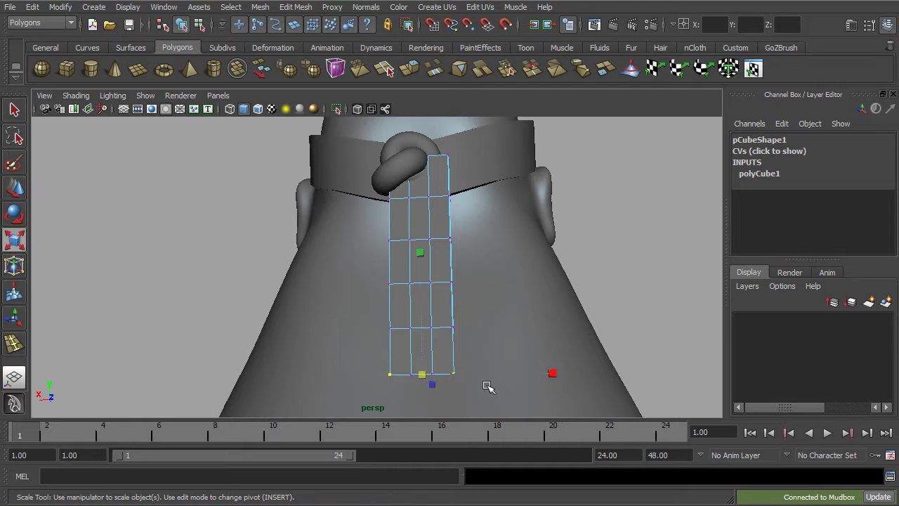
pyautogui.moveTo(552, 376); pyautogui.dragTo(497, 381)
pyautogui.press('w')
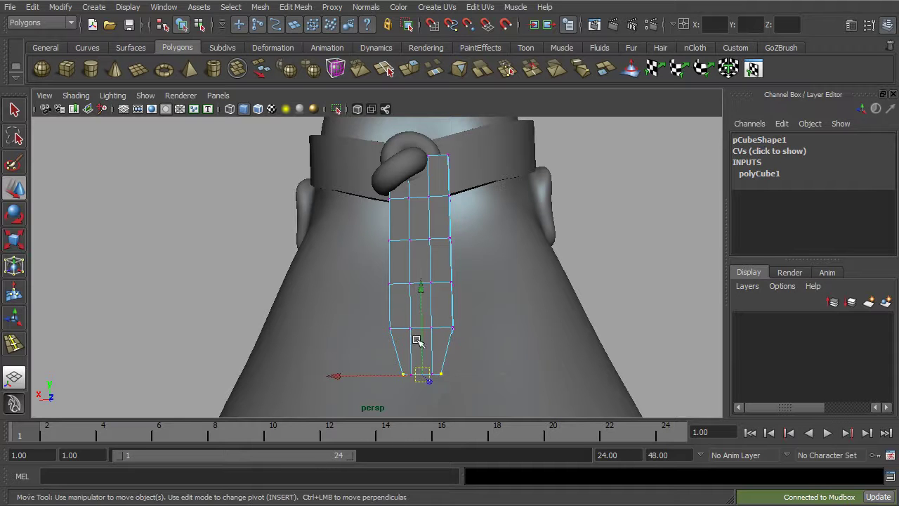
pyautogui.moveTo(422, 318); pyautogui.dragTo(422, 299)
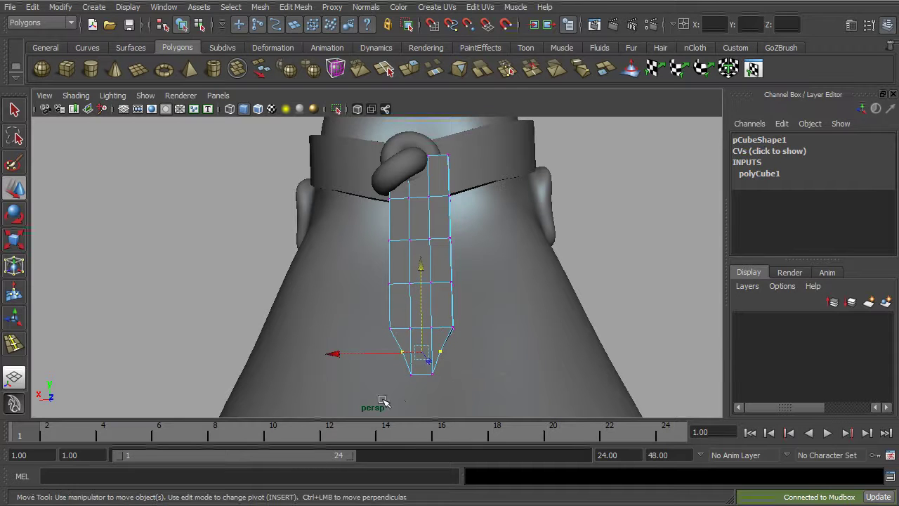
# Narrow the strip's lowest middle vertices, widen the outer tip vertices slightly, and scale the bottom vertex rows narrower.
pyautogui.press('r')
pyautogui.moveTo(552, 373); pyautogui.dragTo(532, 376)
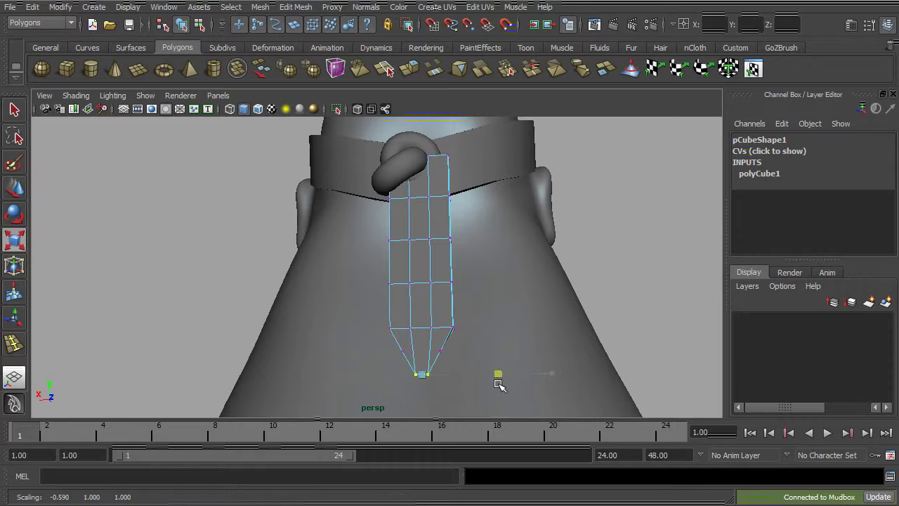
pyautogui.moveTo(459, 346); pyautogui.dragTo(367, 365)
pyautogui.moveTo(552, 351); pyautogui.dragTo(558, 352)
pyautogui.moveTo(490, 315); pyautogui.dragTo(437, 337)
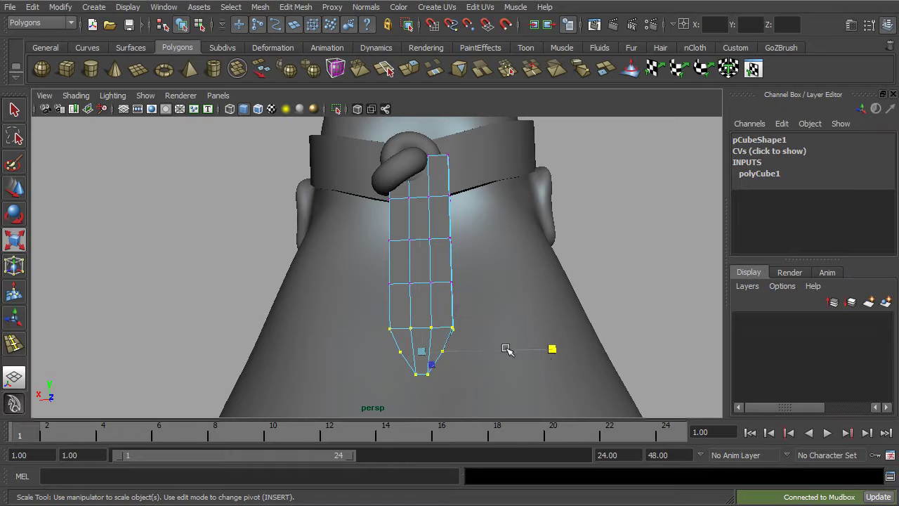
pyautogui.moveTo(552, 349); pyautogui.dragTo(529, 355)
# Taper the strip towards the knot by scaling its upper vertex rows narrower.
pyautogui.keyDown('alt'); pyautogui.moveTo(500, 231); pyautogui.dragTo(471, 272); pyautogui.keyUp('alt')
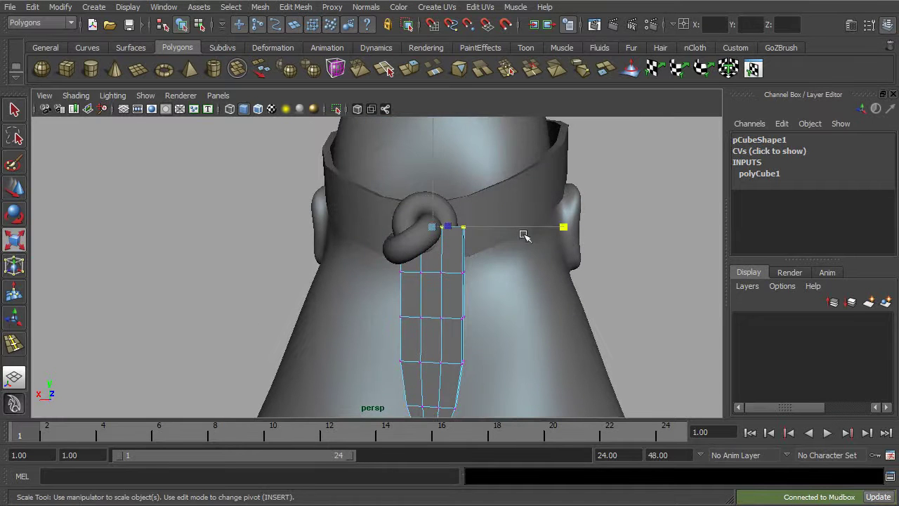
pyautogui.moveTo(570, 225); pyautogui.dragTo(502, 242)
pyautogui.moveTo(512, 260); pyautogui.dragTo(382, 288)
pyautogui.moveTo(564, 275); pyautogui.dragTo(357, 331)
pyautogui.keyDown('shift'); pyautogui.moveTo(362, 380); pyautogui.dragTo(488, 361); pyautogui.keyUp('shift')
pyautogui.moveTo(566, 345); pyautogui.dragTo(537, 345)
# Return to object mode, move the strip to about Z -96.033, and thin its Z scale to about 5.778.
pyautogui.click(182, 25)
pyautogui.keyDown('alt'); pyautogui.moveTo(526, 281); pyautogui.dragTo(442, 278); pyautogui.keyUp('alt')
pyautogui.press('w')
pyautogui.moveTo(470, 331); pyautogui.dragTo(489, 337)
pyautogui.press('r')
# Tilt the strip about 20.7 degrees around X and move it back to about Z -113.441.
pyautogui.press('e')
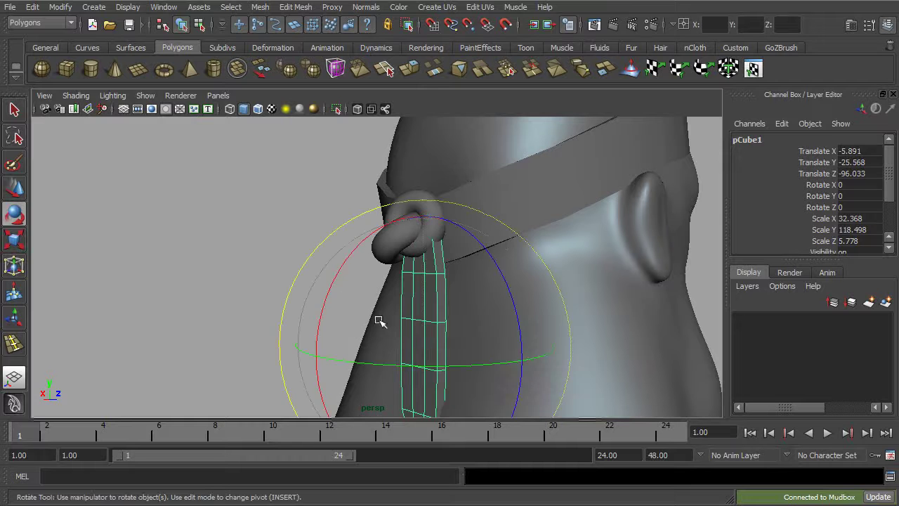
pyautogui.moveTo(330, 295); pyautogui.dragTo(347, 254)
pyautogui.press('w')
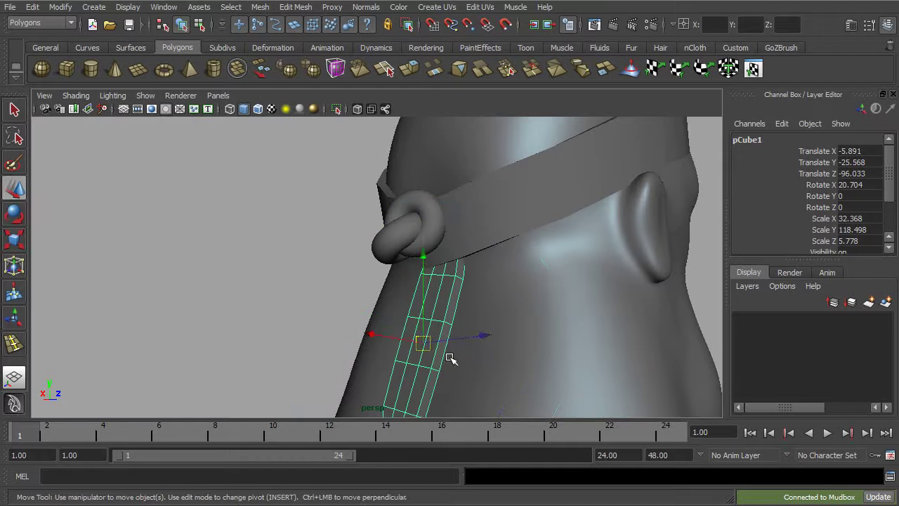
pyautogui.moveTo(480, 338); pyautogui.dragTo(510, 337)
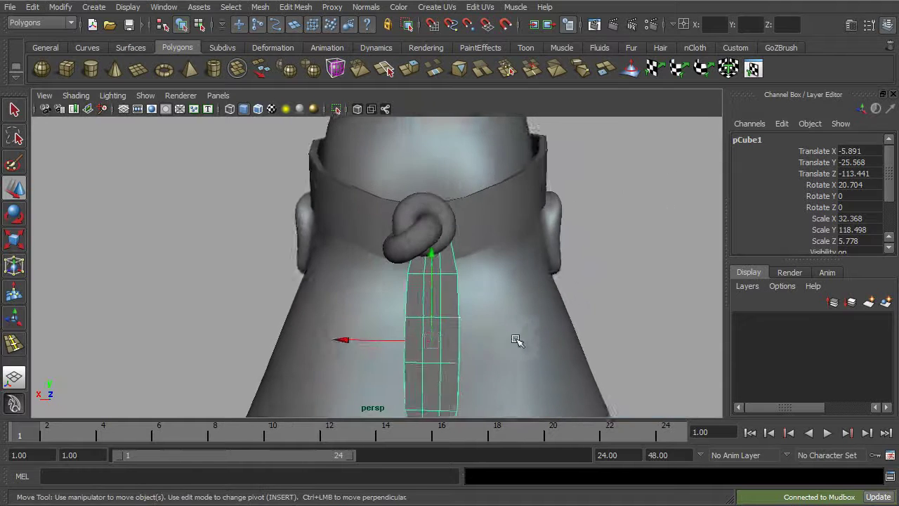
pyautogui.keyDown('alt'); pyautogui.moveTo(509, 337); pyautogui.dragTo(474, 326, button='middle'); pyautogui.keyUp('alt')
pyautogui.keyDown('alt'); pyautogui.moveTo(474, 326); pyautogui.dragTo(367, 333); pyautogui.keyUp('alt')
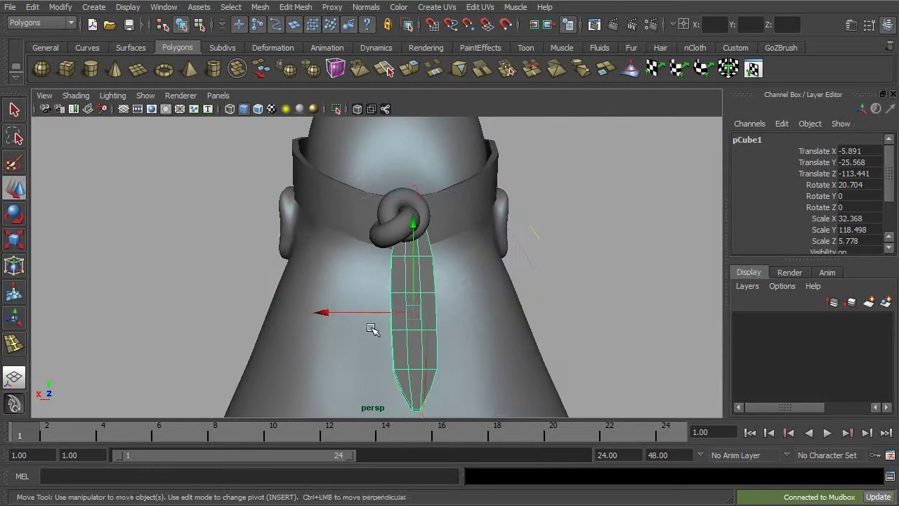
# Rotate the strip to about -13.3 degrees in Z and shift it sideways to about X -21.875.
pyautogui.press('e')
pyautogui.moveTo(541, 242); pyautogui.dragTo(506, 273)
pyautogui.press('w')
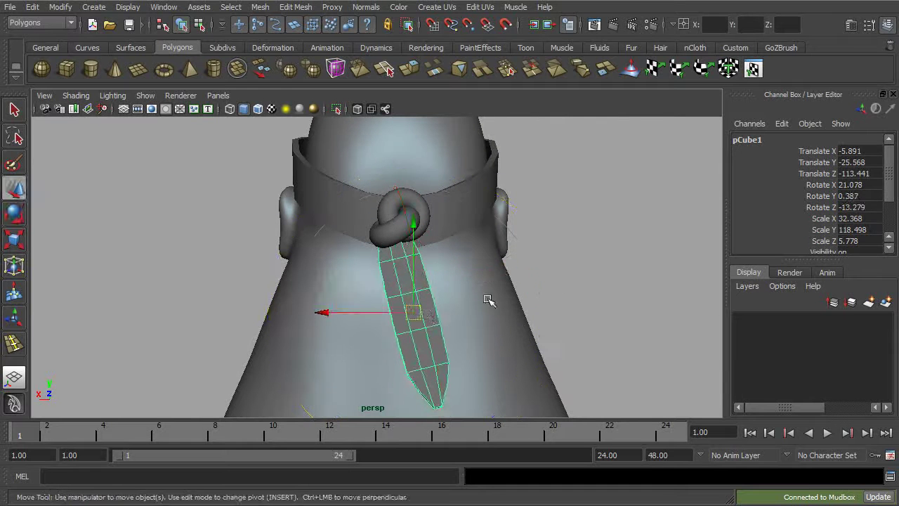
pyautogui.moveTo(372, 313); pyautogui.dragTo(401, 309)
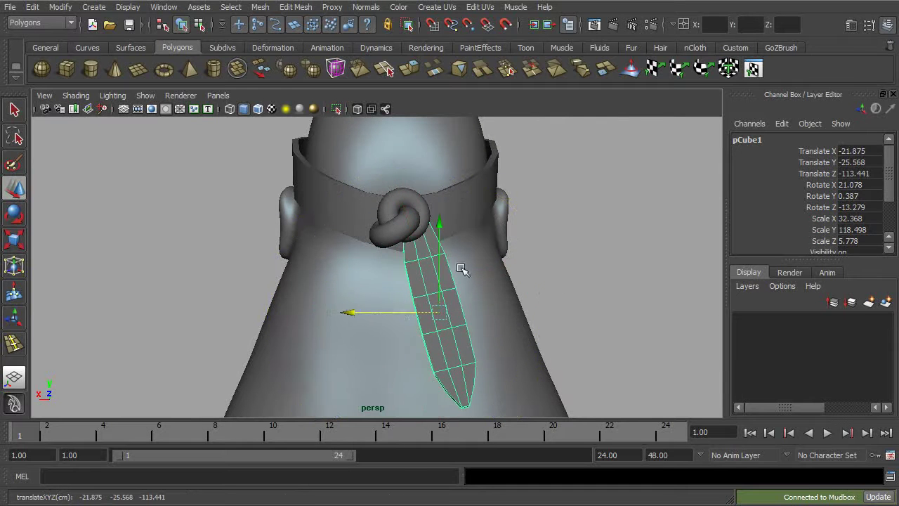
# Duplicate the strip, rotate the copy to about 12.9, 0.2, 16.7 degrees, and move it to about X 16.519.
pyautogui.moveTo(463, 259)
pyautogui.keyDown('alt'); pyautogui.mouseDown()
pyautogui.moveTo(361, 262)
pyautogui.moveTo(453, 262)
pyautogui.mouseUp(); pyautogui.keyUp('alt')
pyautogui.moveTo(424, 302); pyautogui.dragTo(398, 302)
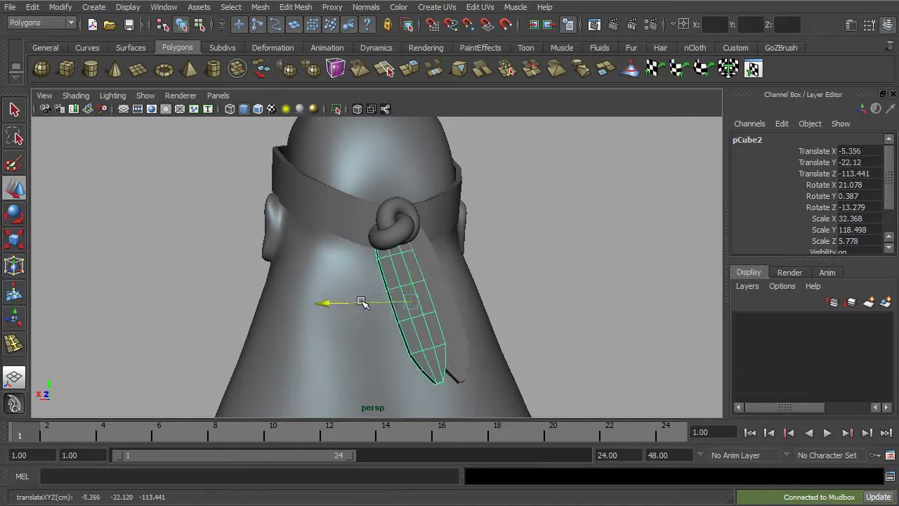
pyautogui.press('e')
pyautogui.moveTo(533, 275); pyautogui.dragTo(498, 335)
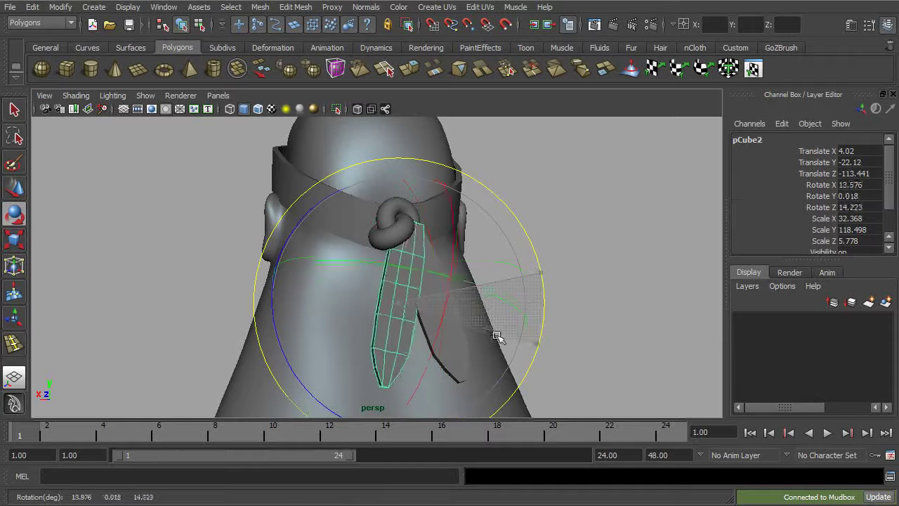
pyautogui.press('w')
pyautogui.moveTo(385, 295); pyautogui.dragTo(358, 306)
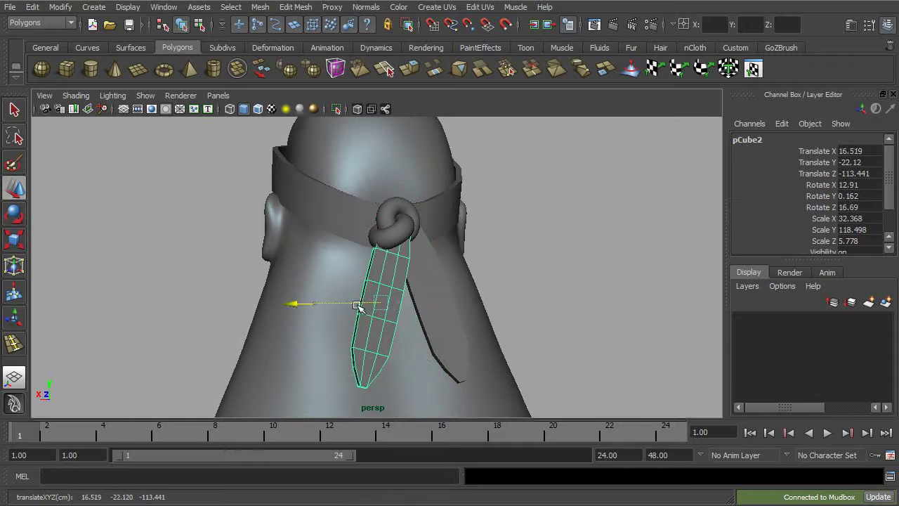
# Fine-tune the second strip's rotation and position so it hangs from under the knot, and deselect it.
pyautogui.moveTo(380, 229); pyautogui.dragTo(408, 262)
pyautogui.keyDown('alt'); pyautogui.moveTo(361, 313); pyautogui.dragTo(411, 317); pyautogui.keyUp('alt')
pyautogui.press('e')
pyautogui.moveTo(409, 355); pyautogui.dragTo(470, 305)
pyautogui.press('w')
pyautogui.moveTo(361, 321); pyautogui.dragTo(364, 289)
pyautogui.moveTo(401, 325); pyautogui.dragTo(428, 335)
pyautogui.moveTo(373, 242); pyautogui.dragTo(428, 277)
pyautogui.click(546, 305)
pyautogui.keyDown('alt'); pyautogui.moveTo(547, 305); pyautogui.dragTo(512, 299); pyautogui.keyUp('alt')
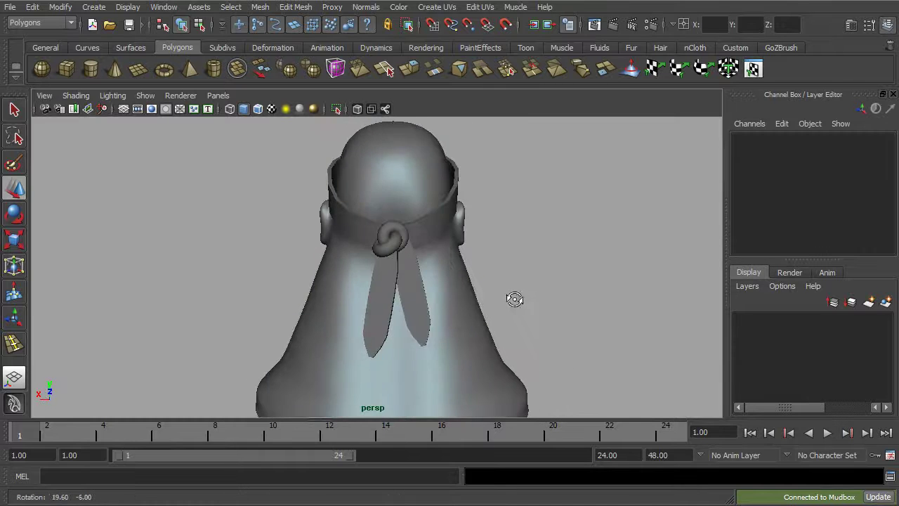
# Select the knot rings, both hanging strips and the headband, and combine them into one mesh.
pyautogui.keyDown('alt'); pyautogui.moveTo(513, 299); pyautogui.dragTo(610, 311, button='right'); pyautogui.keyUp('alt')
pyautogui.keyDown('alt'); pyautogui.moveTo(513, 273); pyautogui.dragTo(526, 259); pyautogui.keyUp('alt')
pyautogui.keyDown('alt'); pyautogui.moveTo(526, 259); pyautogui.dragTo(425, 224, button='right'); pyautogui.keyUp('alt')
pyautogui.keyDown('alt'); pyautogui.moveTo(425, 223); pyautogui.dragTo(407, 260); pyautogui.keyUp('alt')
pyautogui.click(390, 283)
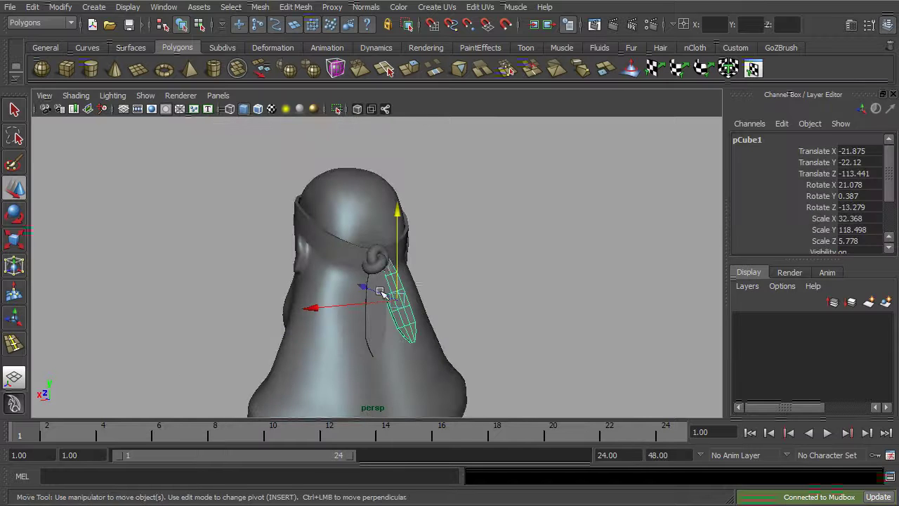
pyautogui.click(380, 262)
pyautogui.keyDown('alt'); pyautogui.moveTo(381, 264); pyautogui.dragTo(572, 279, button='right'); pyautogui.keyUp('alt')
pyautogui.keyDown('shift'); pyautogui.click(386, 234); pyautogui.keyUp('shift')
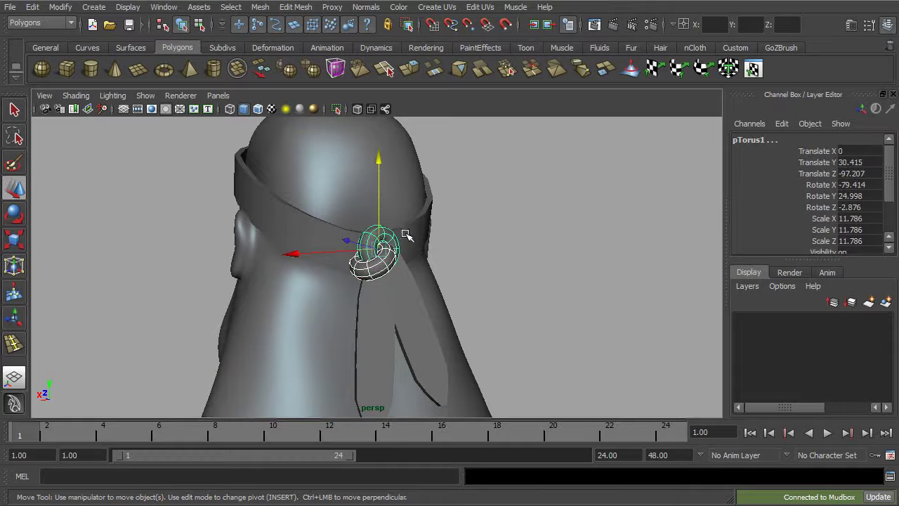
pyautogui.click(413, 323)
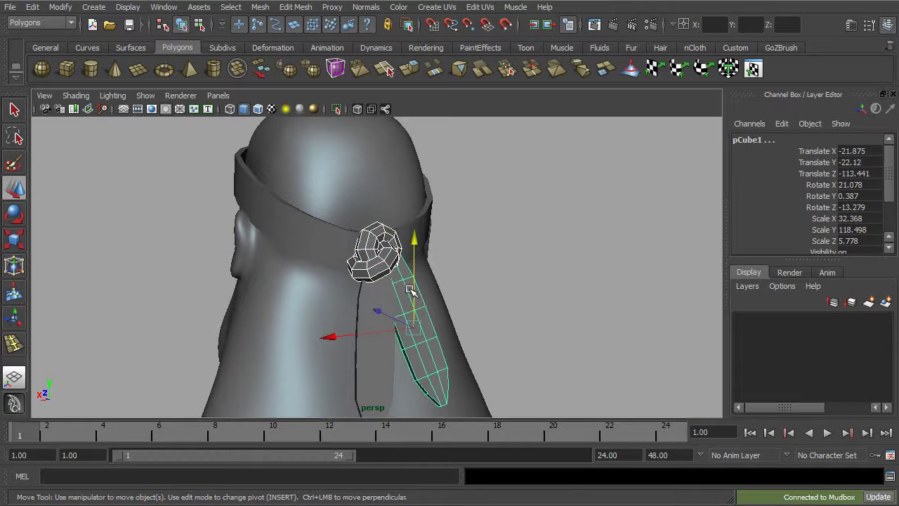
pyautogui.click(368, 334)
pyautogui.keyDown('shift'); pyautogui.click(314, 240); pyautogui.keyUp('shift')
pyautogui.keyDown('alt'); pyautogui.moveTo(314, 240); pyautogui.dragTo(253, 211, button='right'); pyautogui.keyUp('alt')
pyautogui.keyDown('alt'); pyautogui.moveTo(253, 211); pyautogui.dragTo(211, 123); pyautogui.keyUp('alt')
pyautogui.click(260, 6)
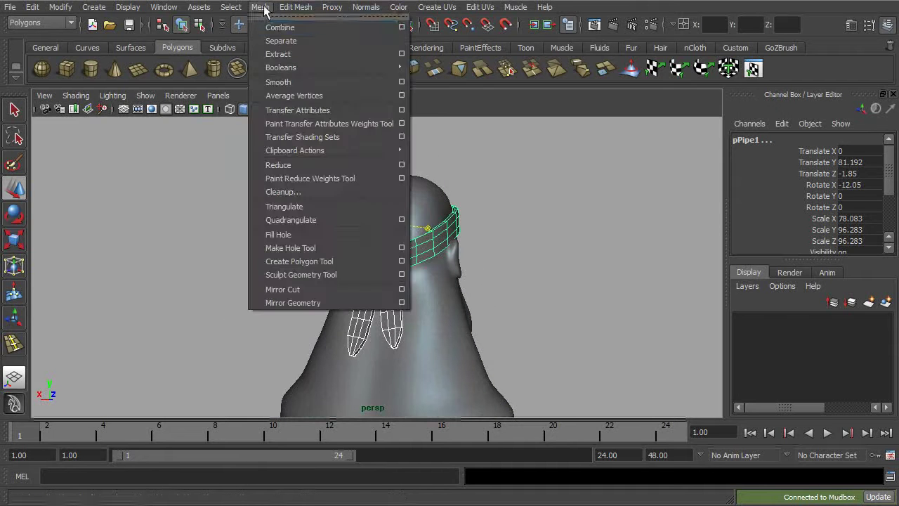
pyautogui.click(277, 38)
# Delete the combined headband's construction history and freeze its transformations.
pyautogui.keyDown('alt'); pyautogui.moveTo(292, 165); pyautogui.dragTo(338, 156); pyautogui.keyUp('alt')
pyautogui.click(32, 6)
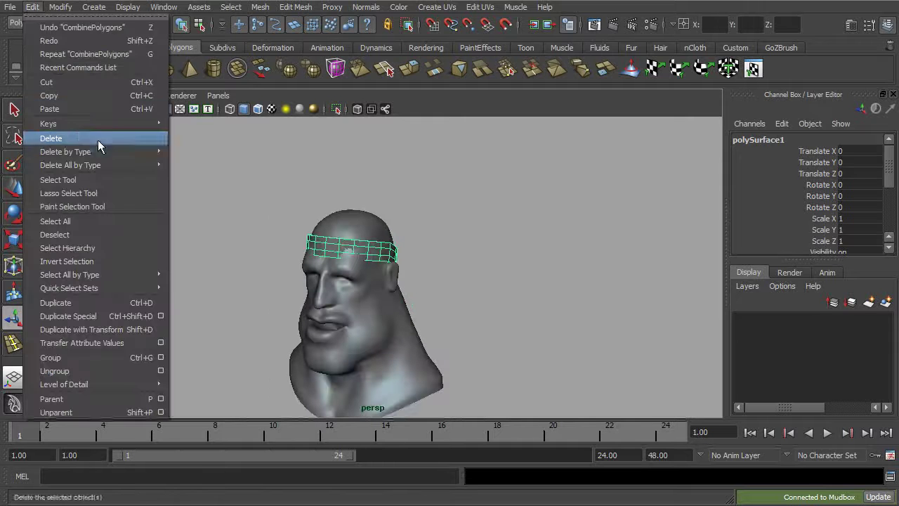
pyautogui.moveTo(80, 150)
pyautogui.click(187, 159)
pyautogui.click(61, 6)
pyautogui.click(86, 55)
pyautogui.keyDown('alt'); pyautogui.moveTo(404, 204); pyautogui.dragTo(433, 213); pyautogui.keyUp('alt')
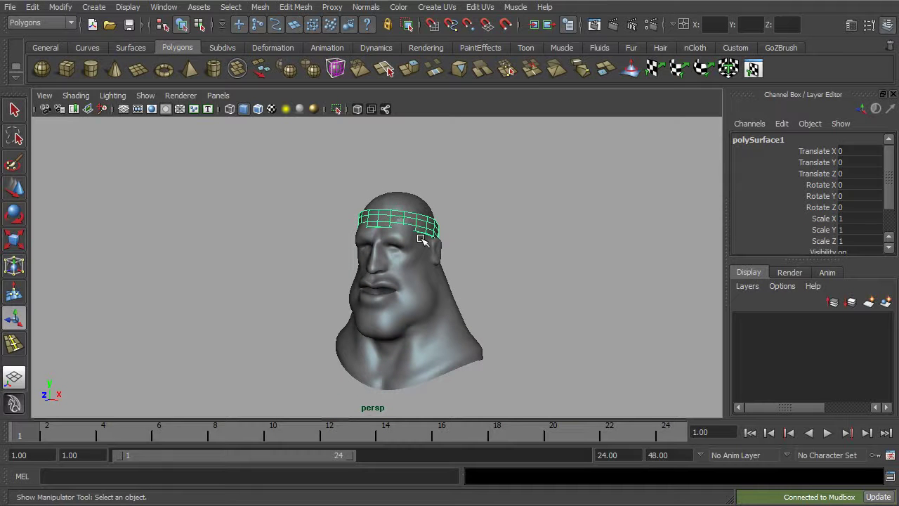
pyautogui.keyDown('alt'); pyautogui.moveTo(351, 222); pyautogui.dragTo(273, 204); pyautogui.keyUp('alt')
# Send the combined headband to Mudbox by adding it to the current scene, and keep the mesh on import.
pyautogui.click(10, 6)
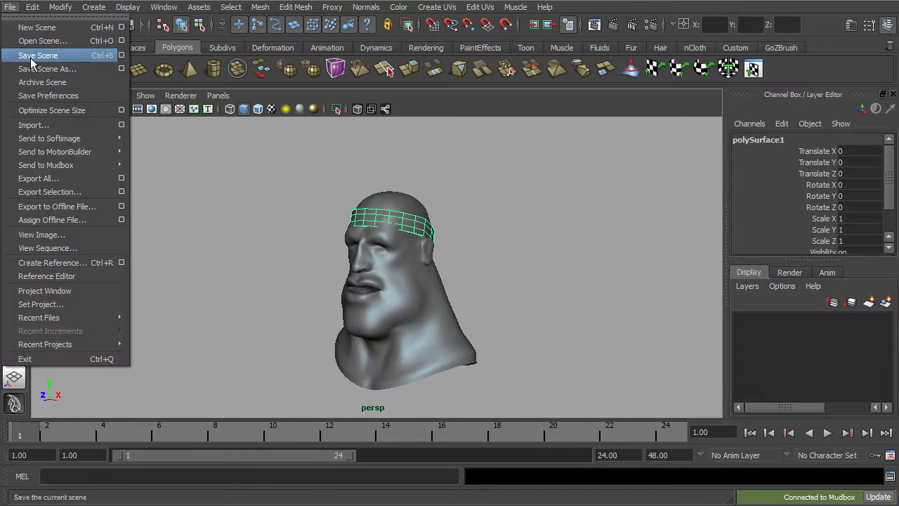
pyautogui.moveTo(71, 165)
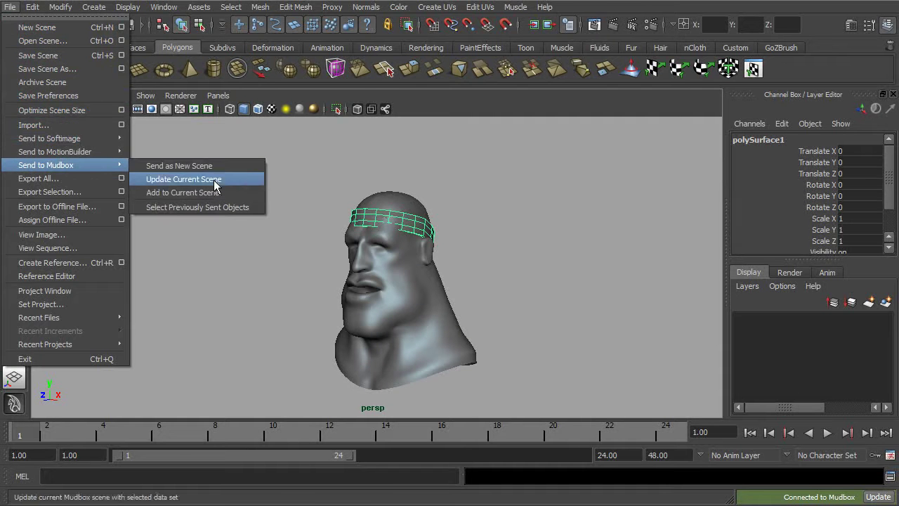
pyautogui.click(226, 202)
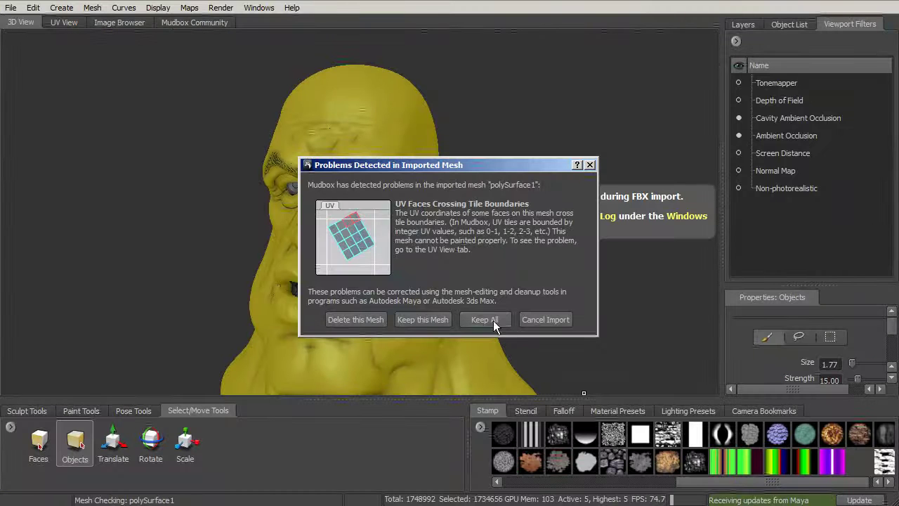
pyautogui.click(487, 316)
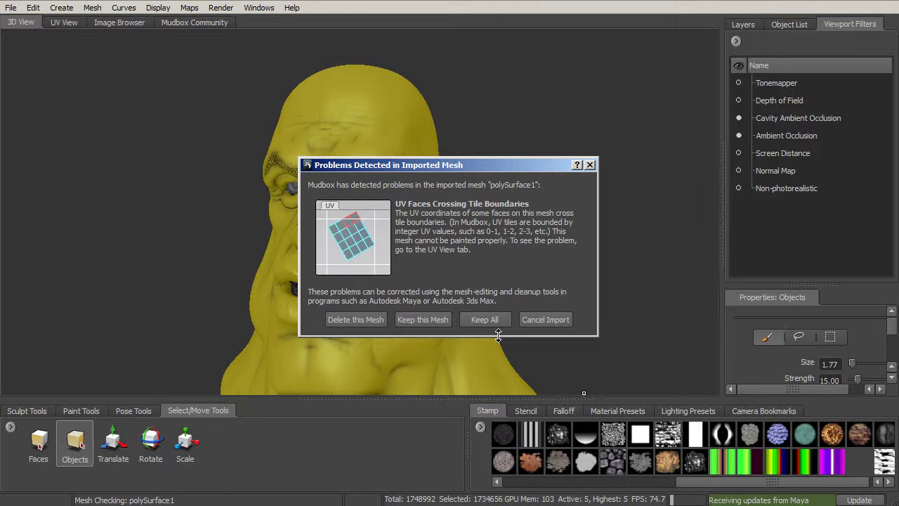
pyautogui.click(430, 321)
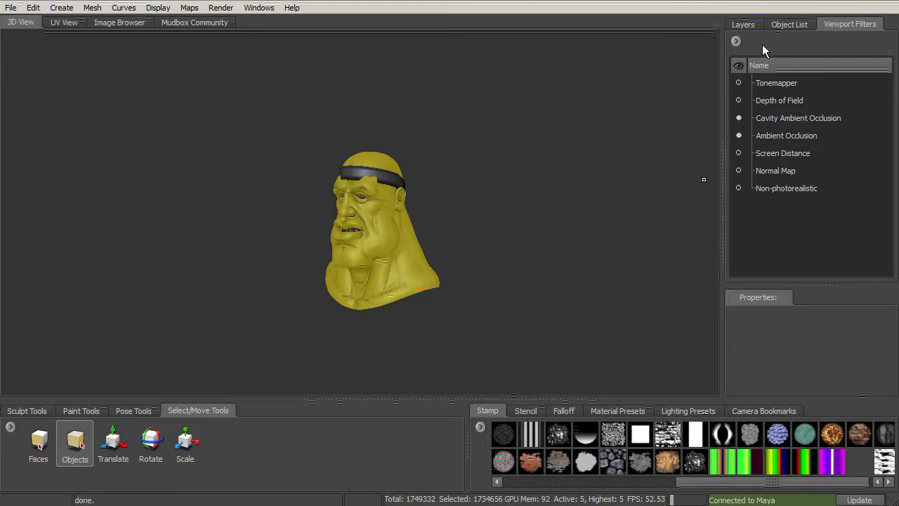
# Look through the Perspective camera in Mudbox and examine how the headband, knot and strips fit the sculpted head.
pyautogui.click(748, 25)
pyautogui.click(789, 25)
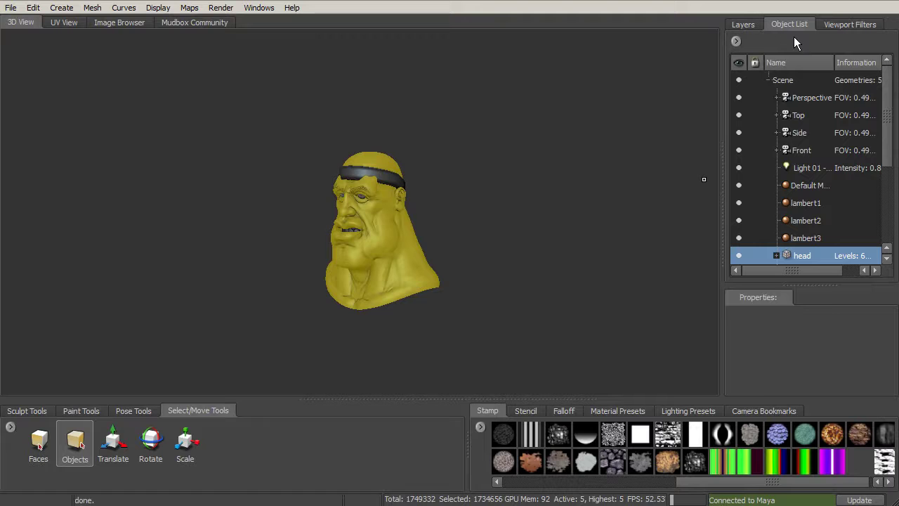
pyautogui.rightClick(800, 95)
pyautogui.click(838, 108)
pyautogui.keyDown('alt'); pyautogui.moveTo(515, 196); pyautogui.dragTo(456, 210); pyautogui.keyUp('alt')
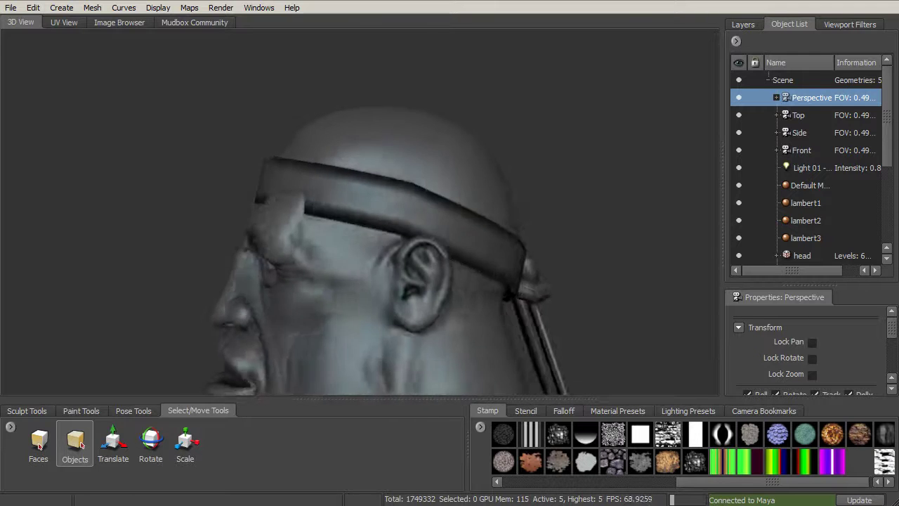
pyautogui.keyDown('alt'); pyautogui.moveTo(309, 218); pyautogui.dragTo(352, 216); pyautogui.keyUp('alt')
pyautogui.keyDown('alt'); pyautogui.moveTo(520, 393); pyautogui.dragTo(484, 246, button='middle'); pyautogui.keyUp('alt')
pyautogui.keyDown('alt'); pyautogui.moveTo(485, 246); pyautogui.dragTo(548, 236); pyautogui.keyUp('alt')
pyautogui.keyDown('alt'); pyautogui.moveTo(499, 231); pyautogui.dragTo(537, 280, button='middle'); pyautogui.keyUp('alt')
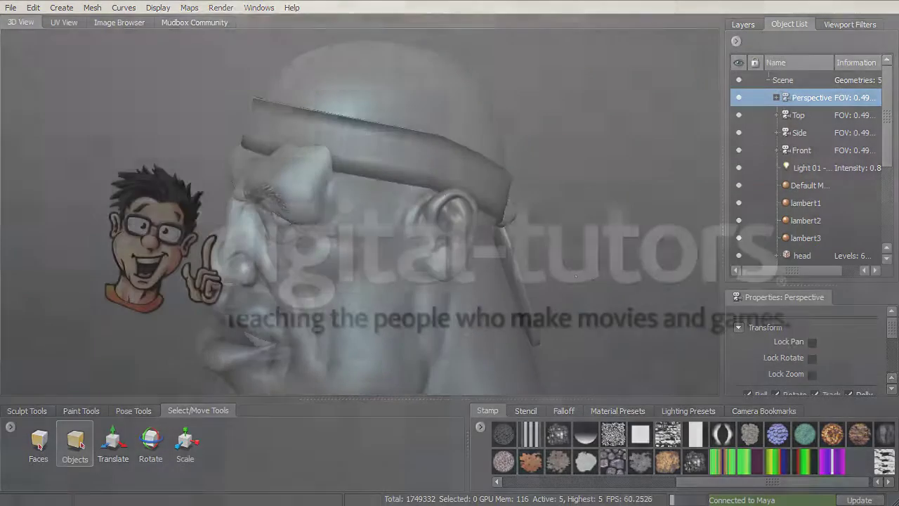